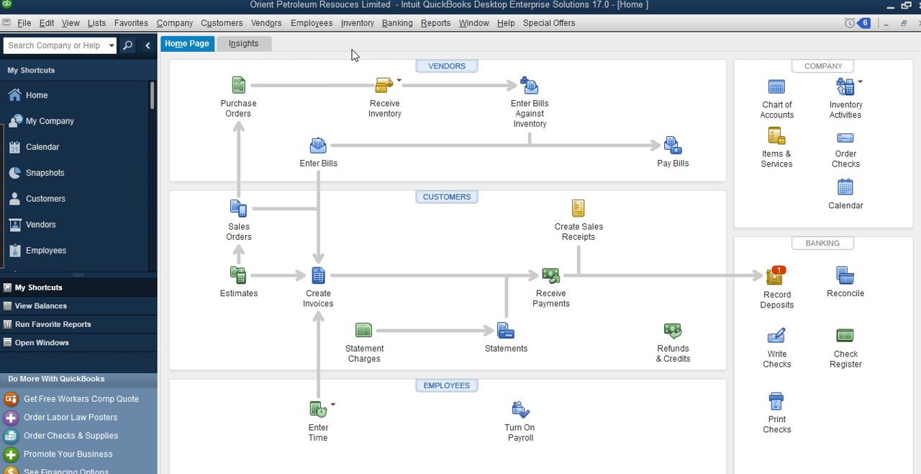
Start a transfer of funds between accounts with Diamond Bank (USD) as the source account
click(398, 23)
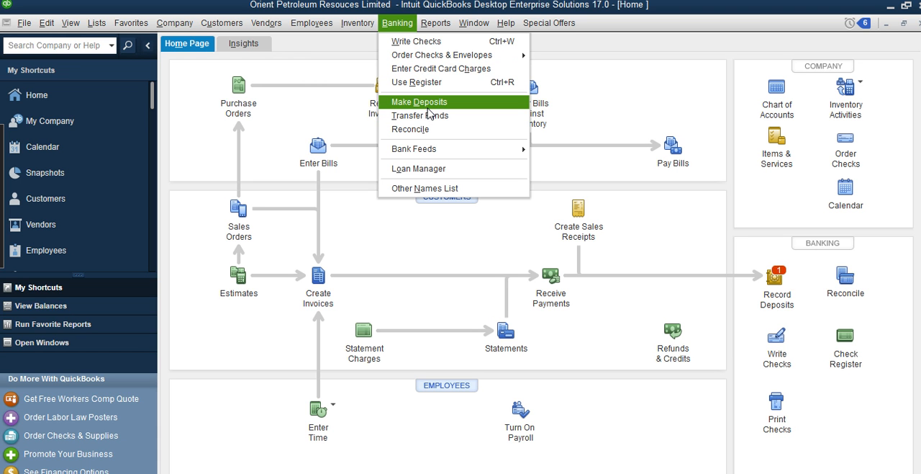
click(475, 123)
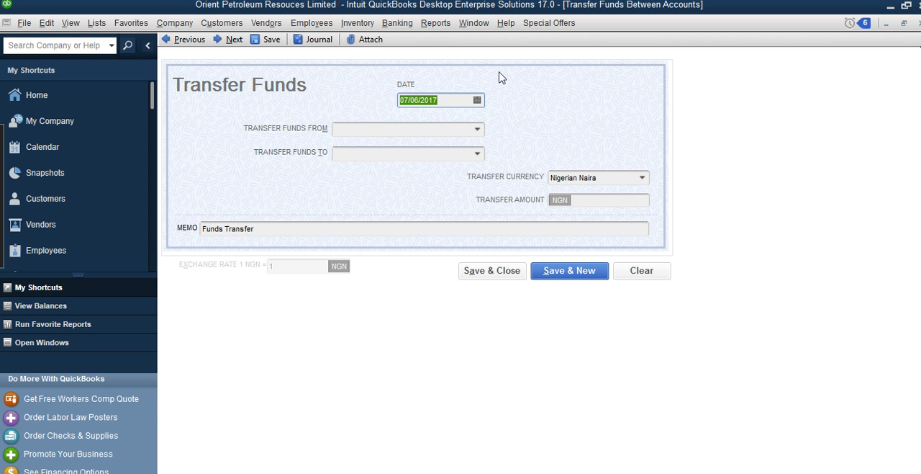
click(366, 42)
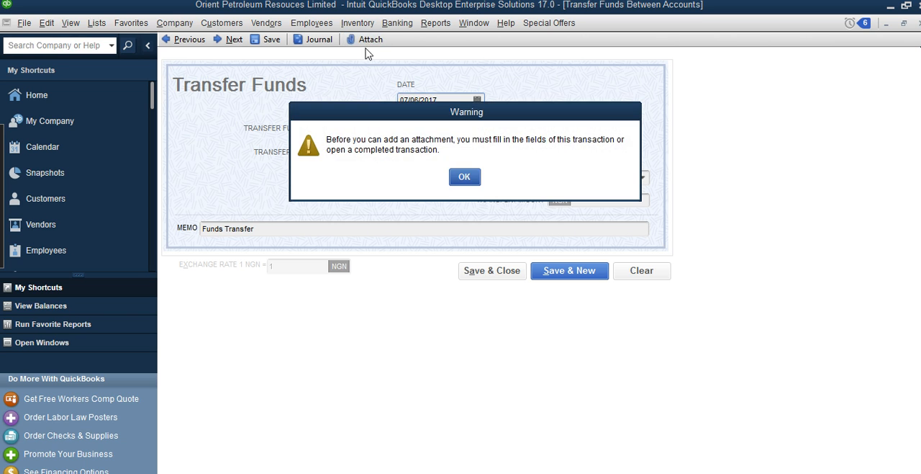
click(463, 177)
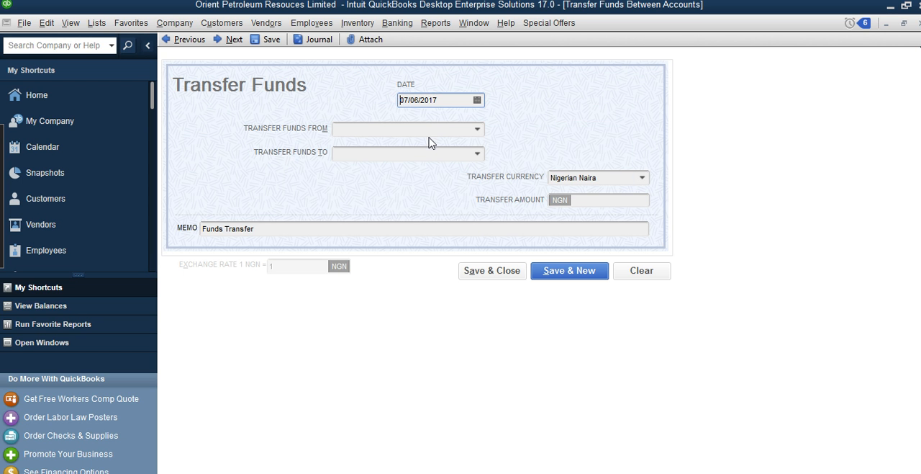
click(477, 130)
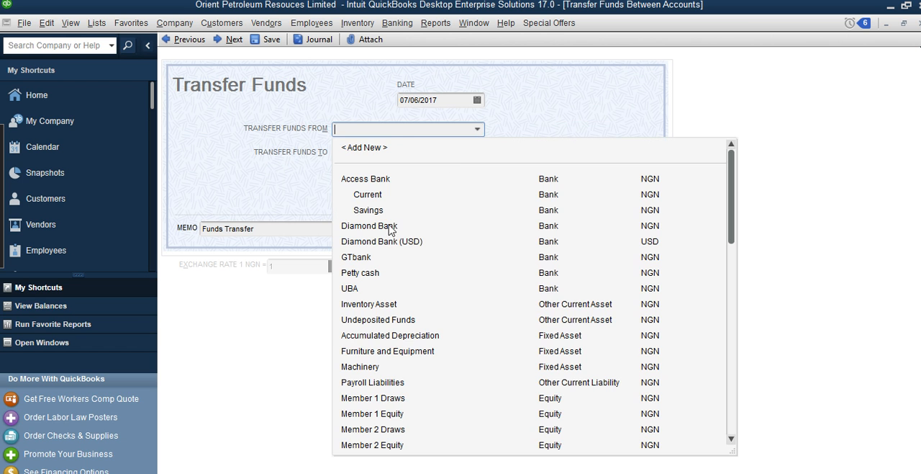
click(382, 241)
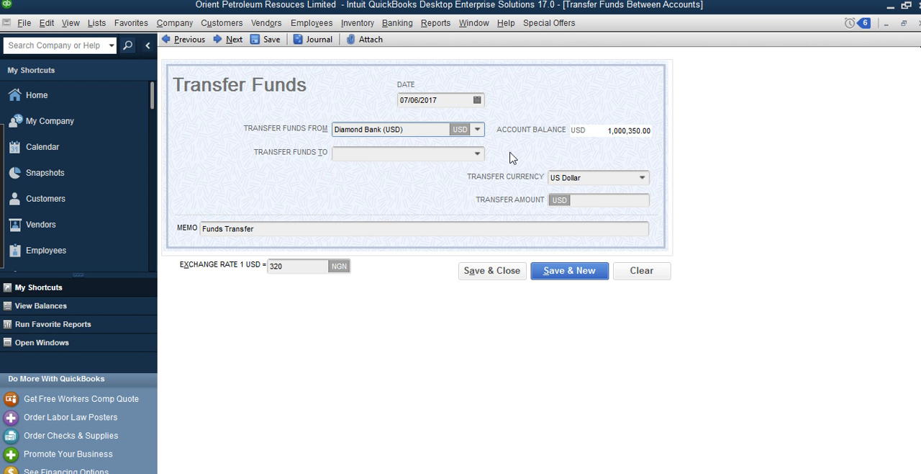
Add a new bank account named Ecobank in US Dollar for the account receiving the transfer
click(476, 153)
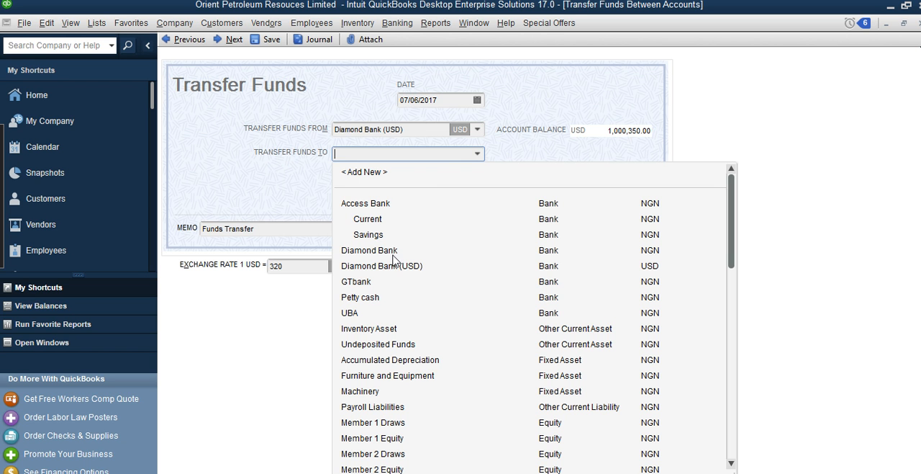
scroll(395, 356, down, 1)
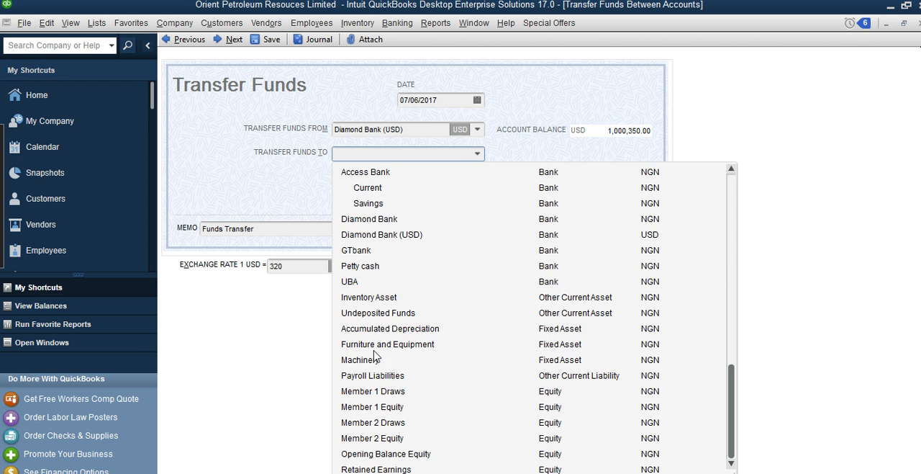
scroll(367, 331, up, 1)
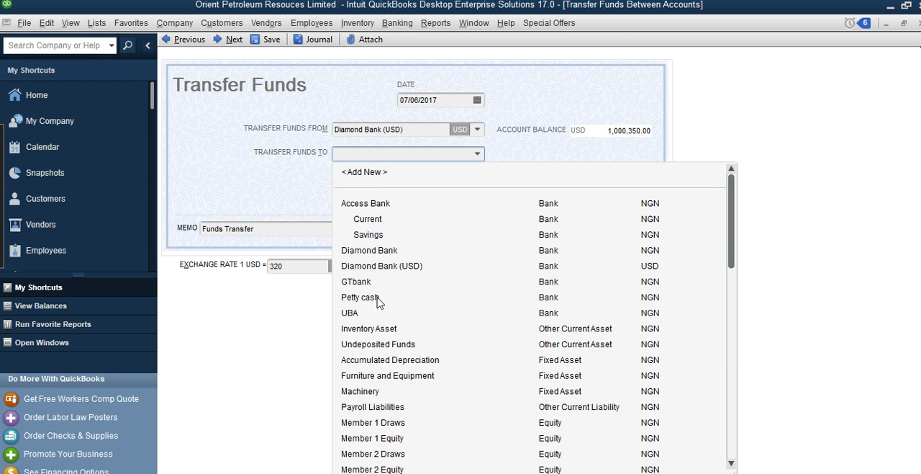
click(365, 172)
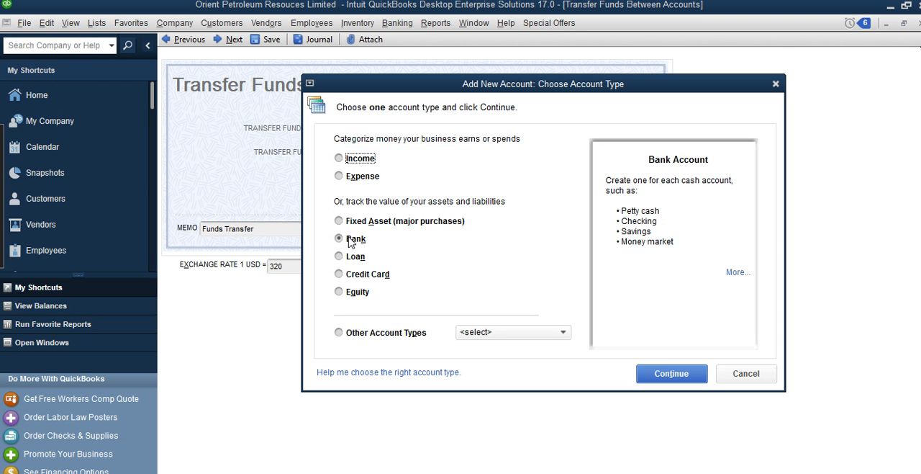
click(671, 374)
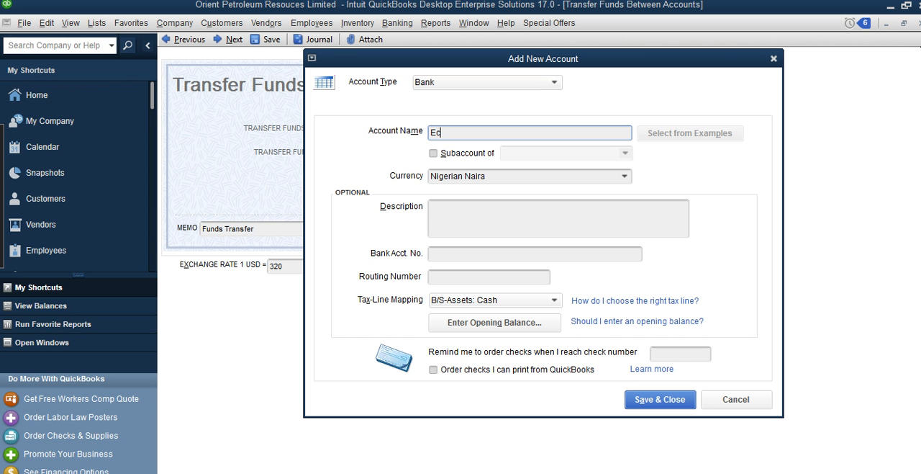
text(Ecobank)
click(624, 176)
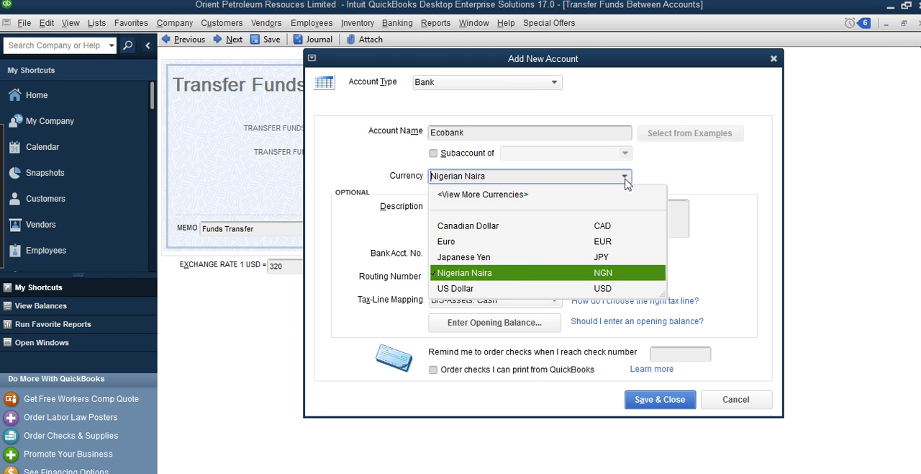
click(512, 287)
click(518, 321)
text(1)
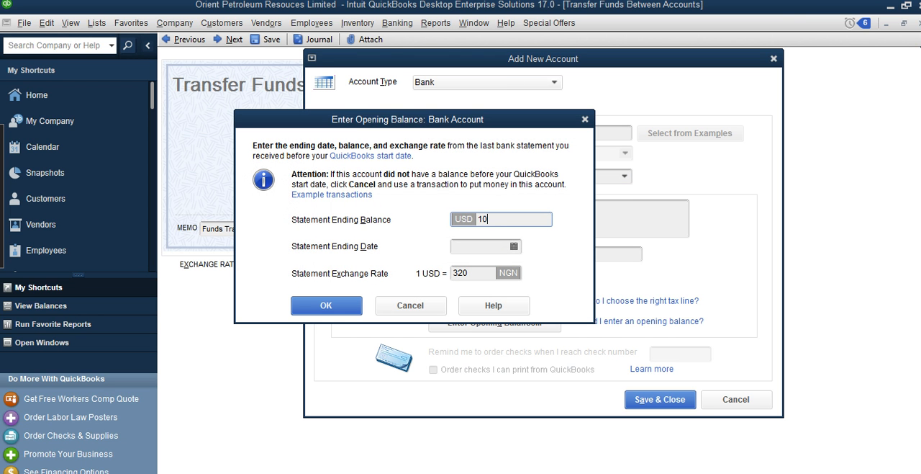
text(0)
click(513, 246)
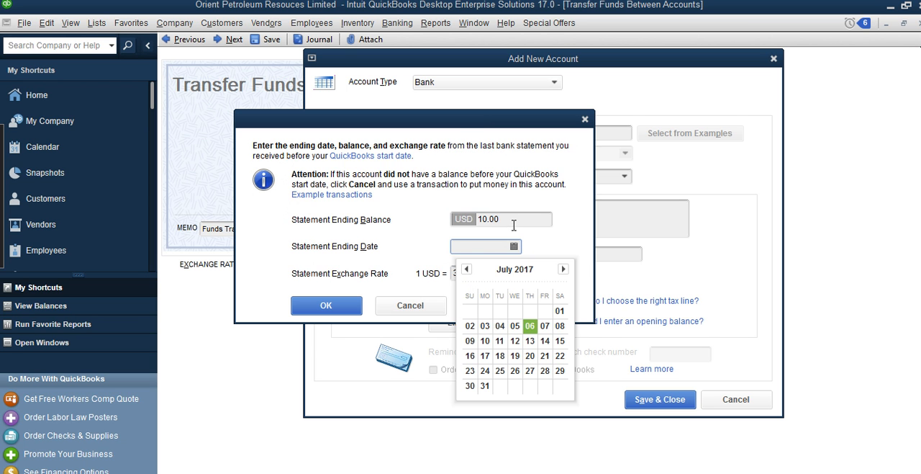
click(426, 308)
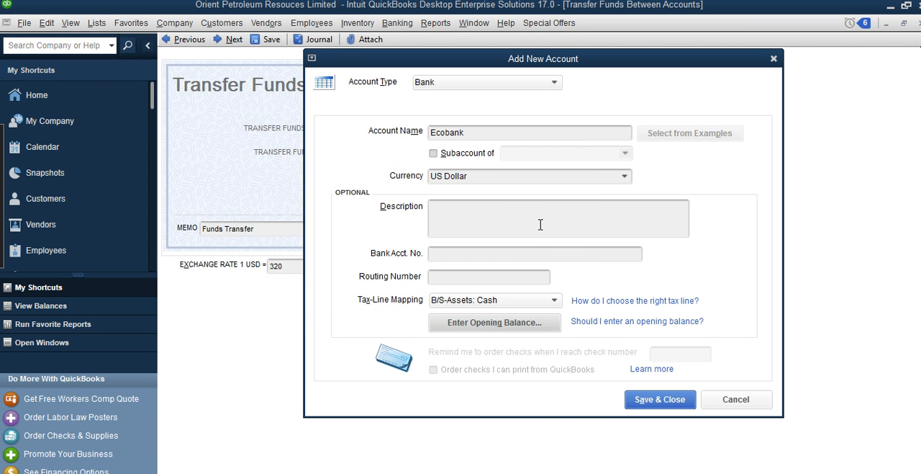
click(505, 322)
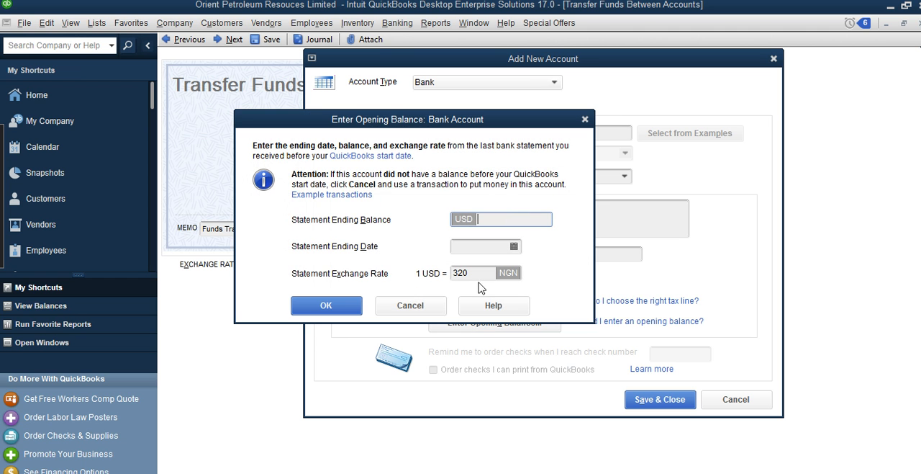
click(409, 305)
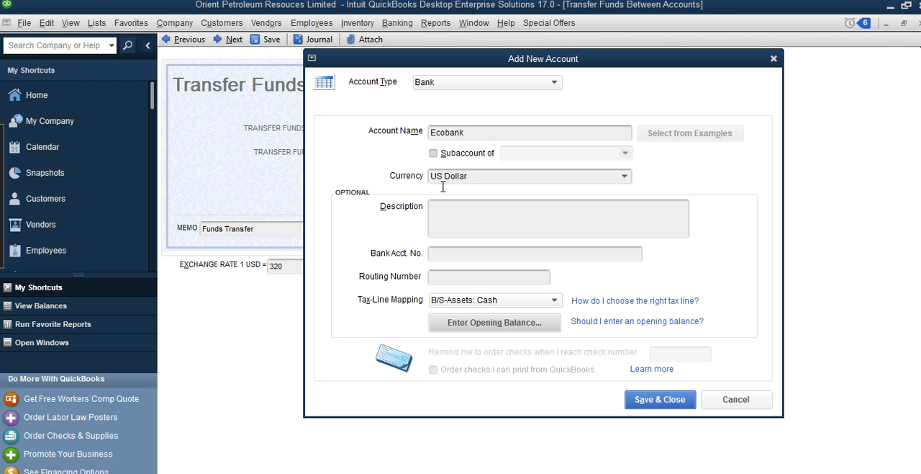
Save the Ecobank account as the transfer's destination and set the transfer amount to 10,000.00 USD
click(640, 404)
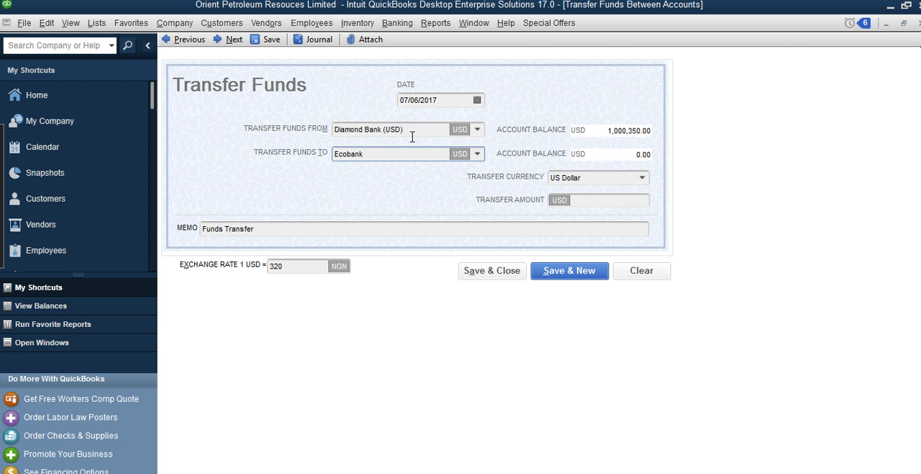
click(591, 205)
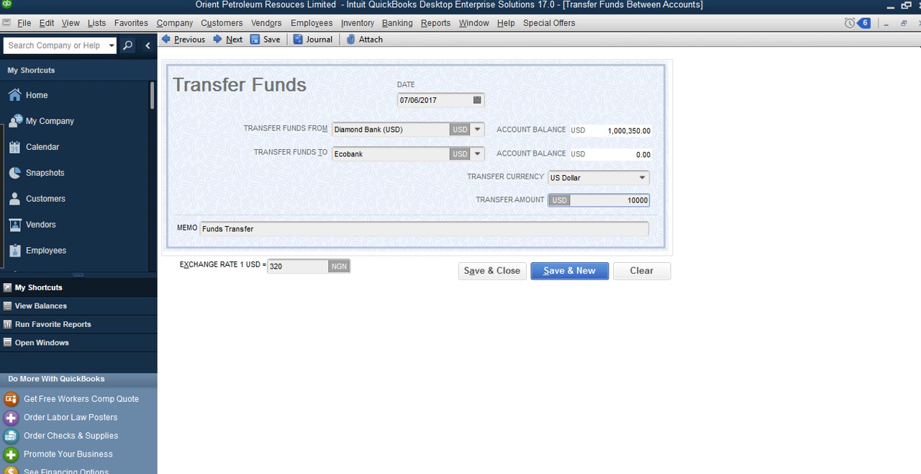
click(580, 230)
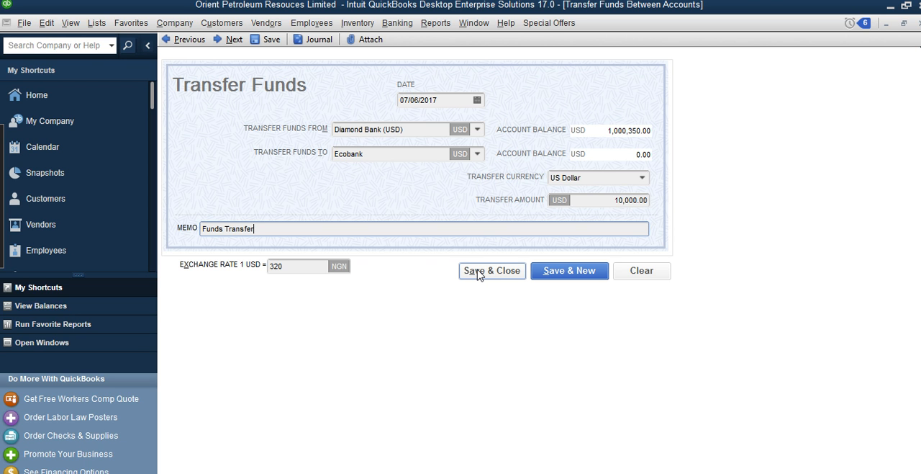
click(365, 41)
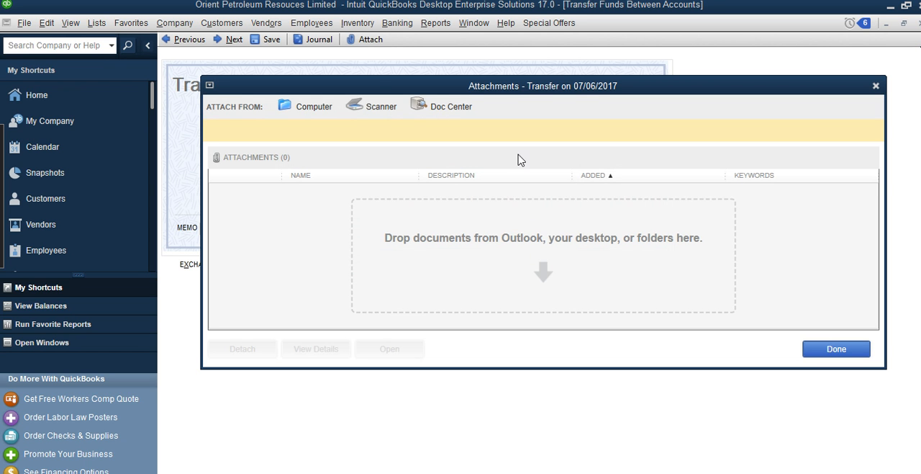
click(328, 115)
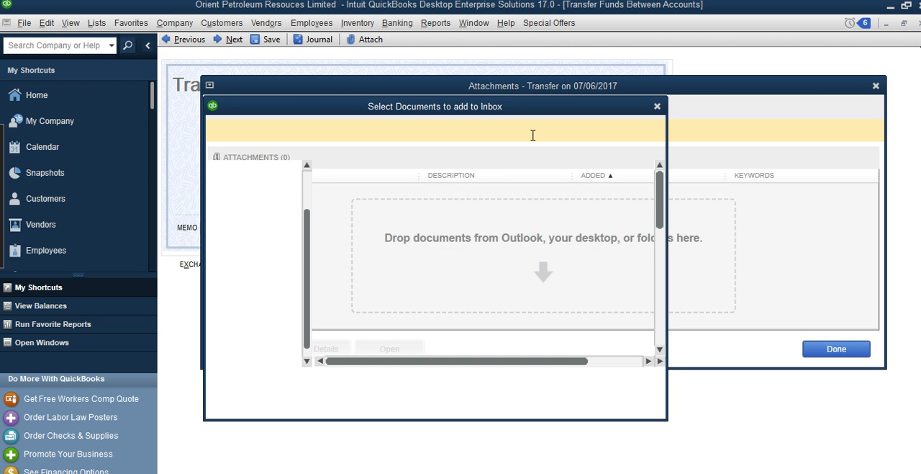
click(657, 107)
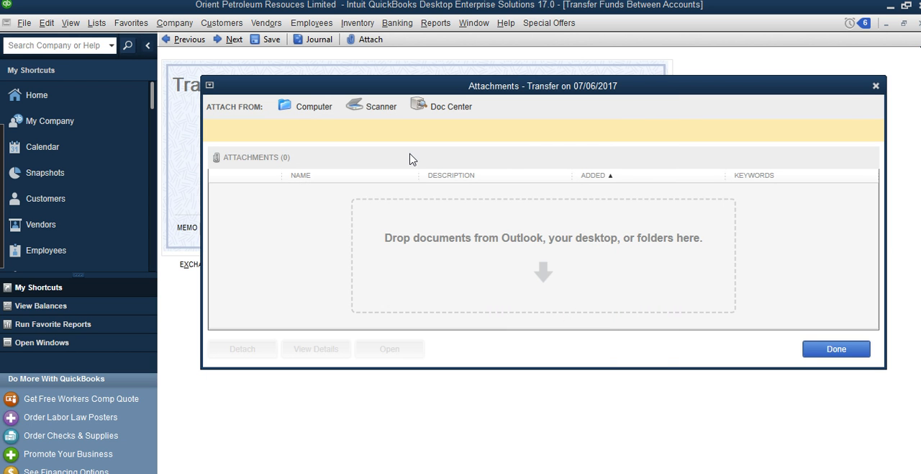
click(875, 86)
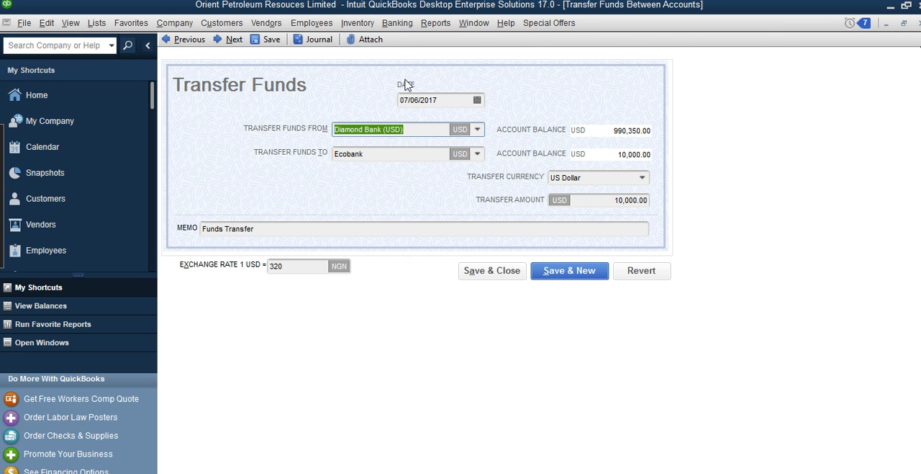
Save and close the funds transfer from Diamond Bank (USD) to Ecobank
click(504, 278)
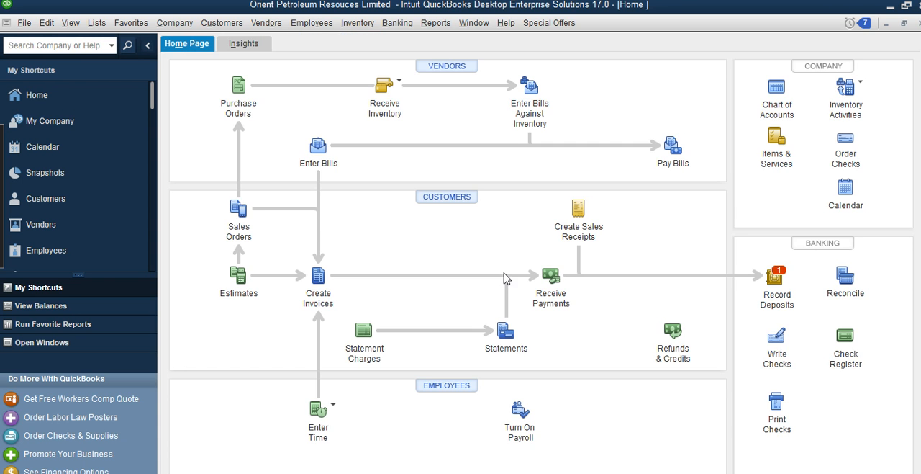
Open the Ecobank account register, review the funds transfer entry, and close the register
click(398, 23)
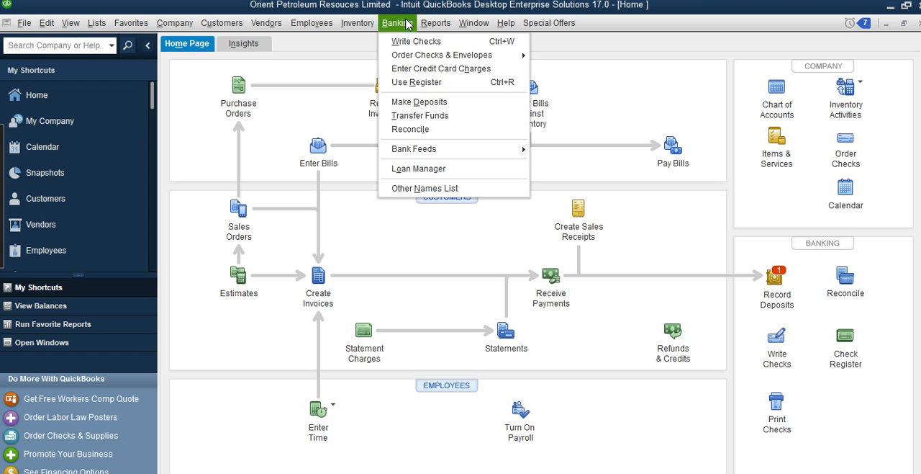
click(424, 82)
click(429, 141)
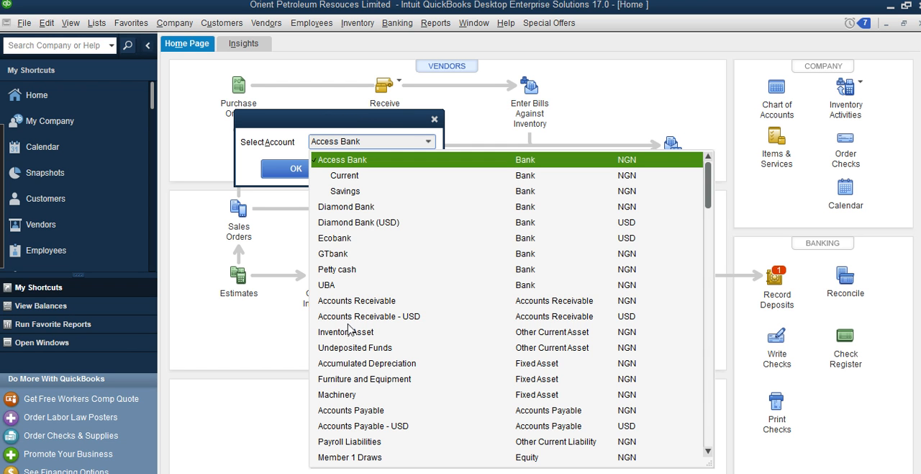
scroll(345, 303, down, 1)
scroll(347, 302, up, 1)
click(335, 239)
click(311, 172)
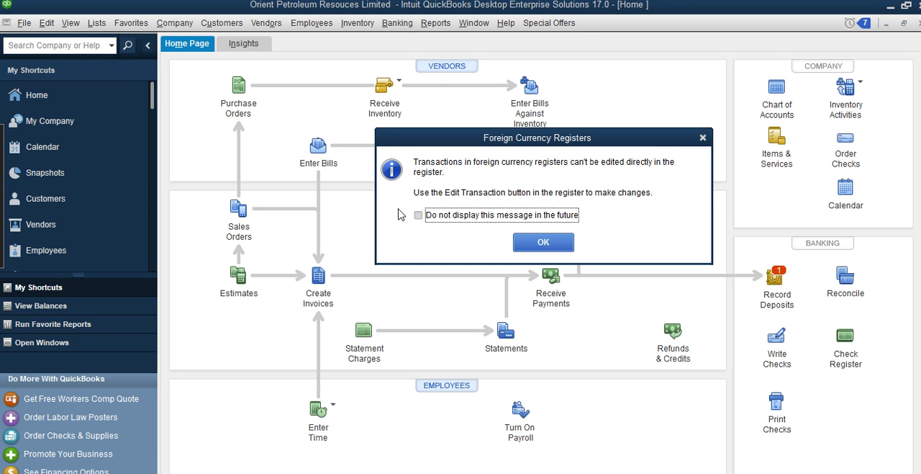
click(562, 242)
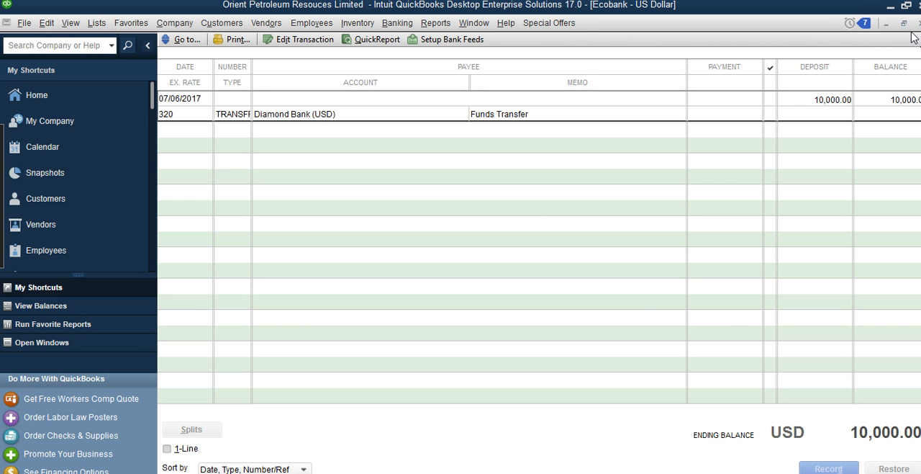
click(919, 23)
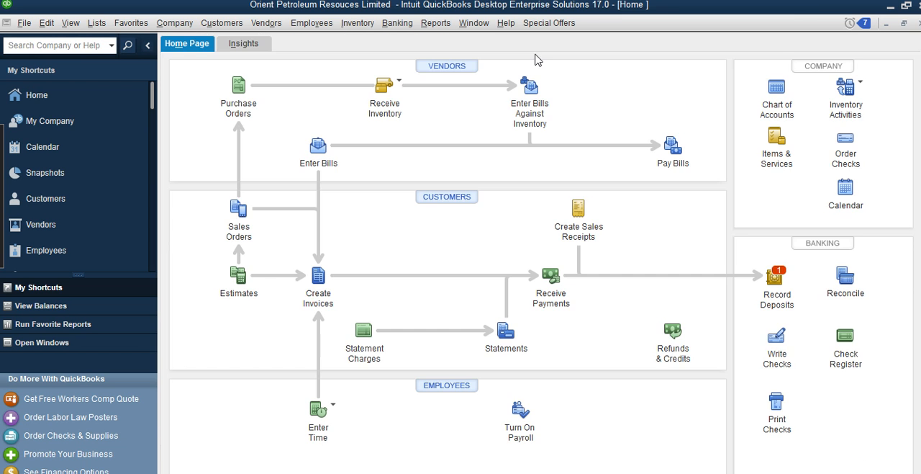
Open the Diamond Bank (USD) account register, review the outgoing transfer to Ecobank, and close the register
click(400, 25)
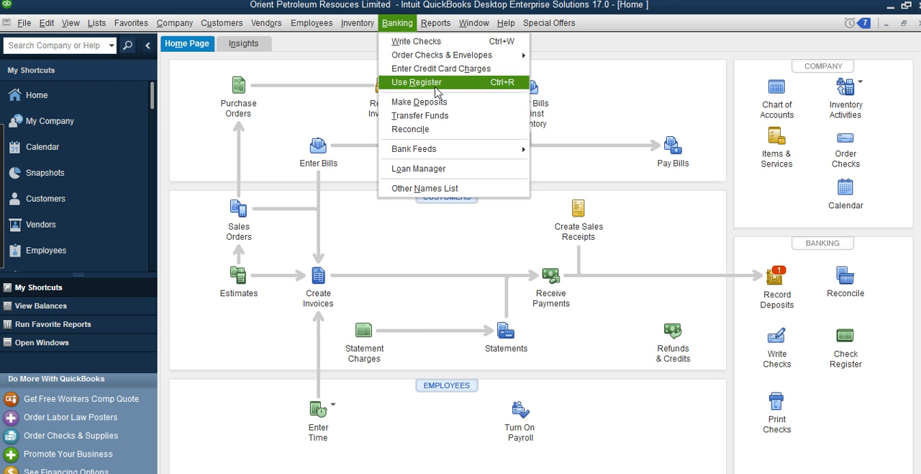
click(416, 82)
click(429, 142)
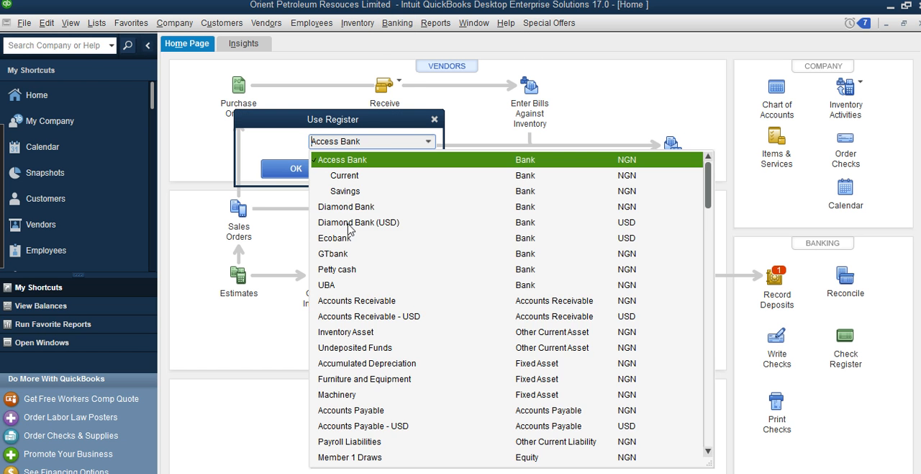
click(359, 222)
click(296, 168)
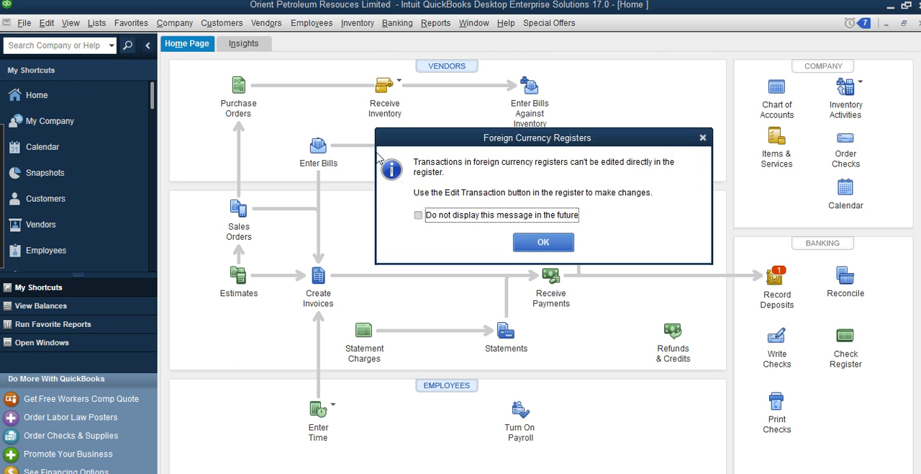
click(533, 241)
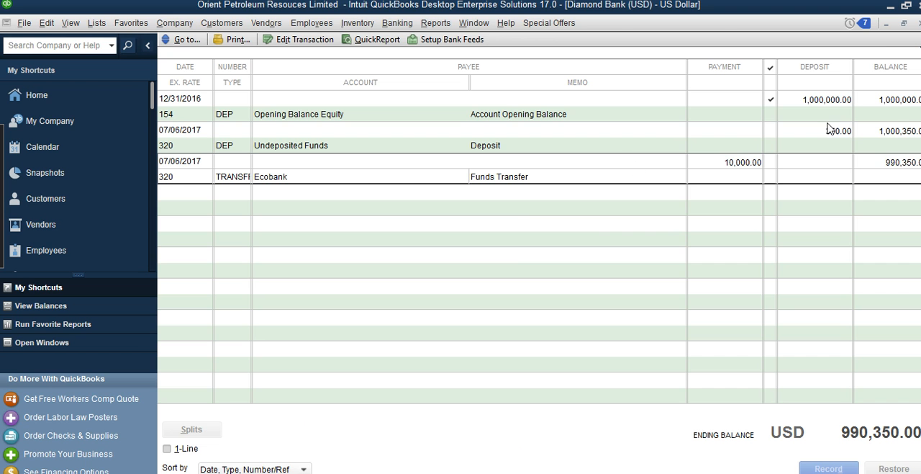
click(919, 24)
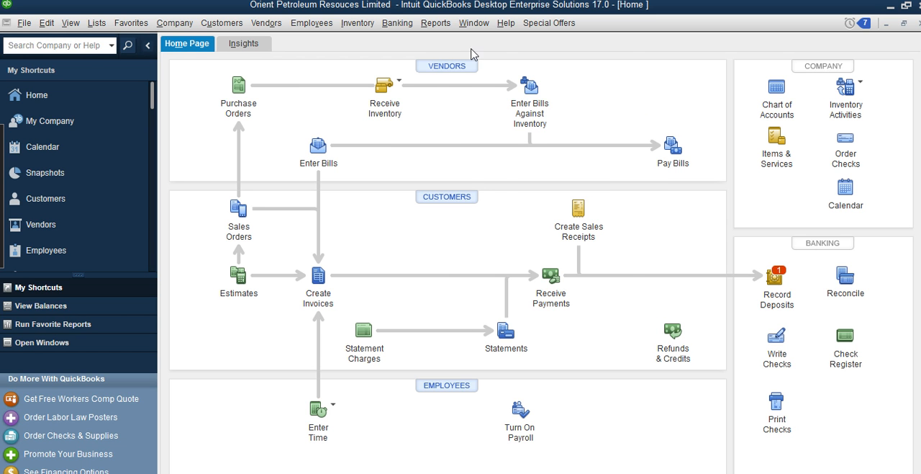
Start a new funds transfer with Access Bank:Savings as the source account and Ecobank as the destination
click(438, 23)
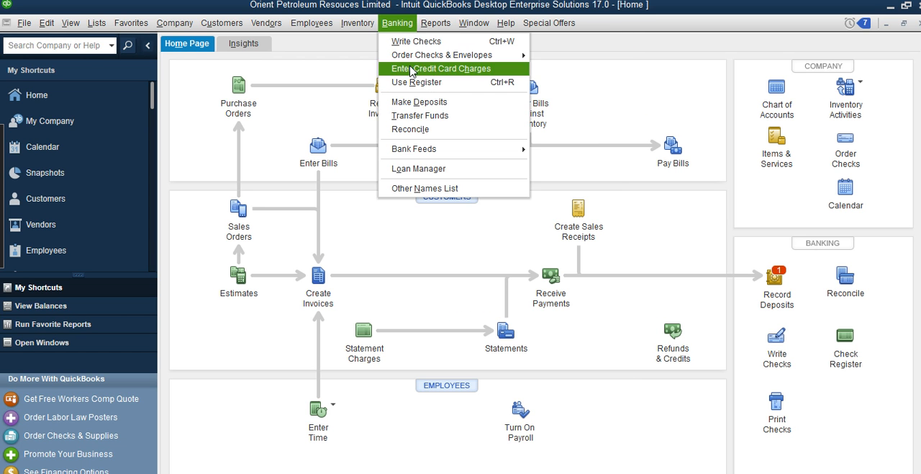
click(444, 128)
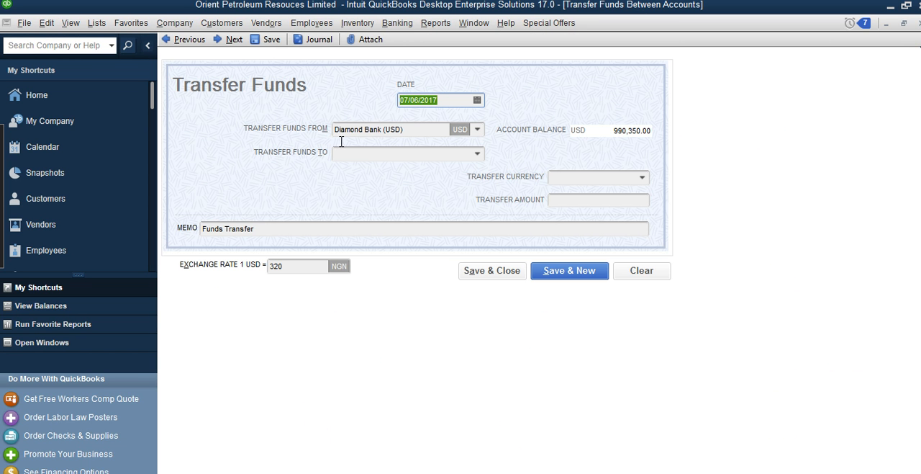
click(477, 131)
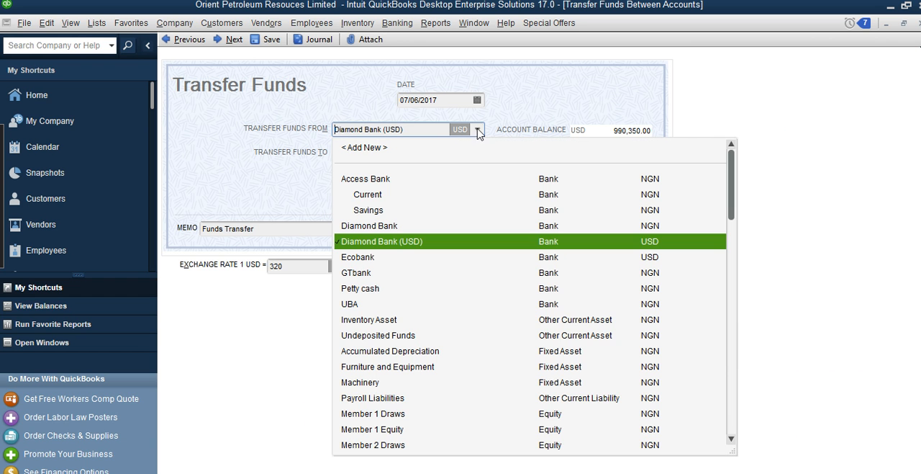
click(379, 210)
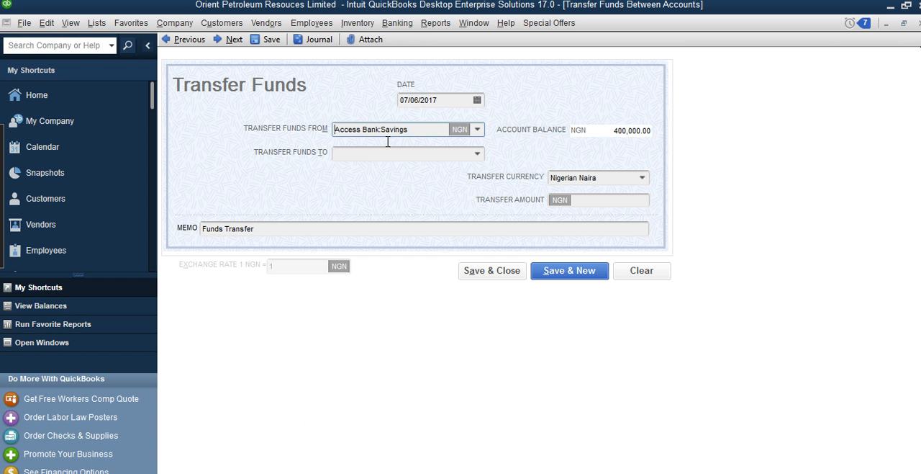
click(477, 153)
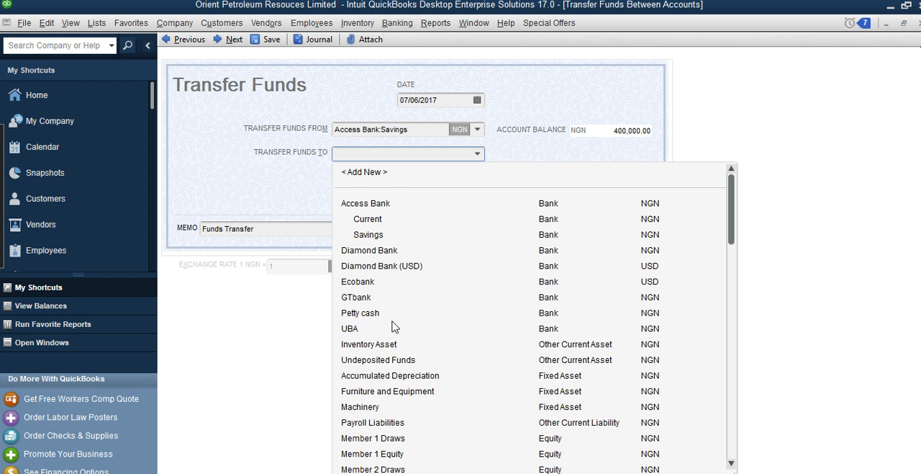
scroll(392, 326, down, 1)
click(363, 235)
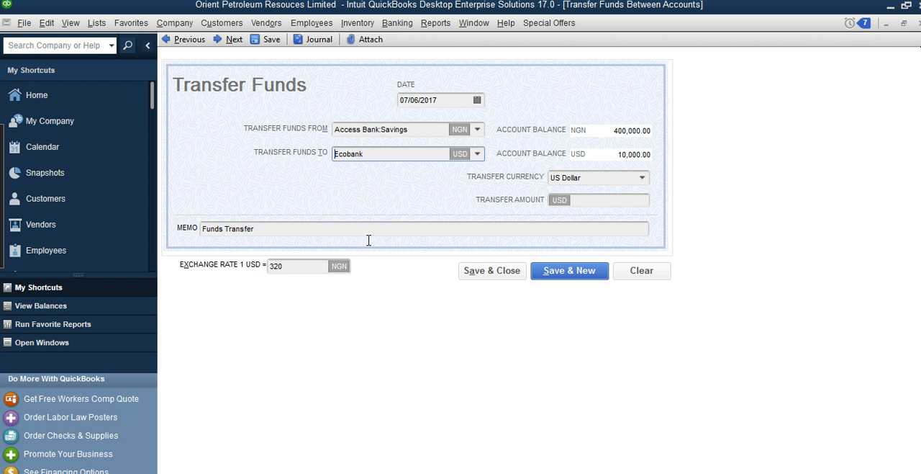
Set the transfer currency to Nigerian Naira and the transfer amount to 200,000 NGN
click(643, 178)
click(611, 195)
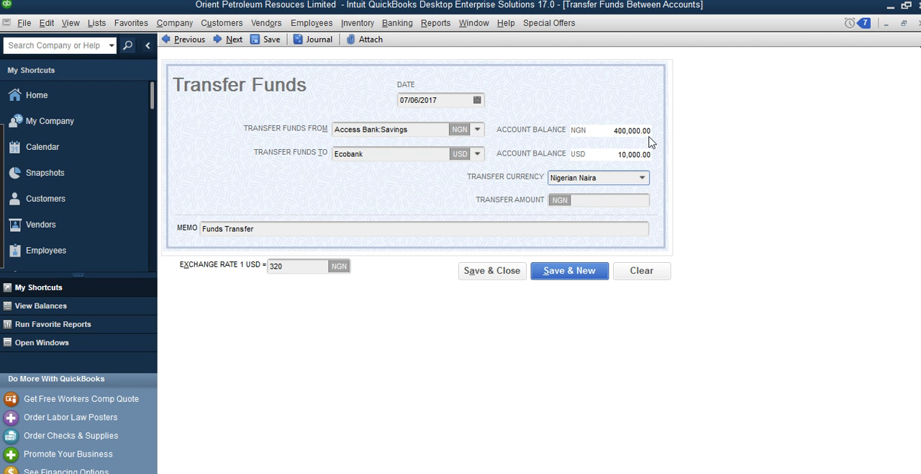
click(603, 203)
text(200000)
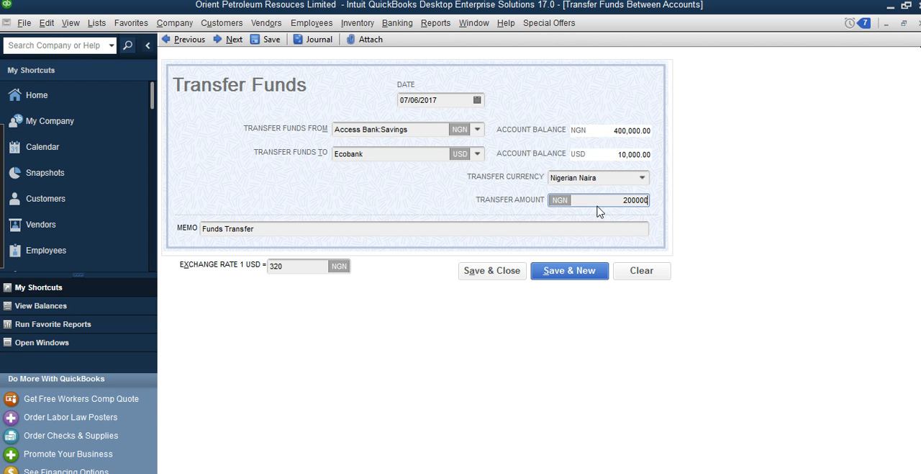
Set the transfer's exchange rate to 375 NGN per 1 USD
click(302, 267)
key(BackSpace)
key(BackSpace)
key(BackSpace)
text(3)
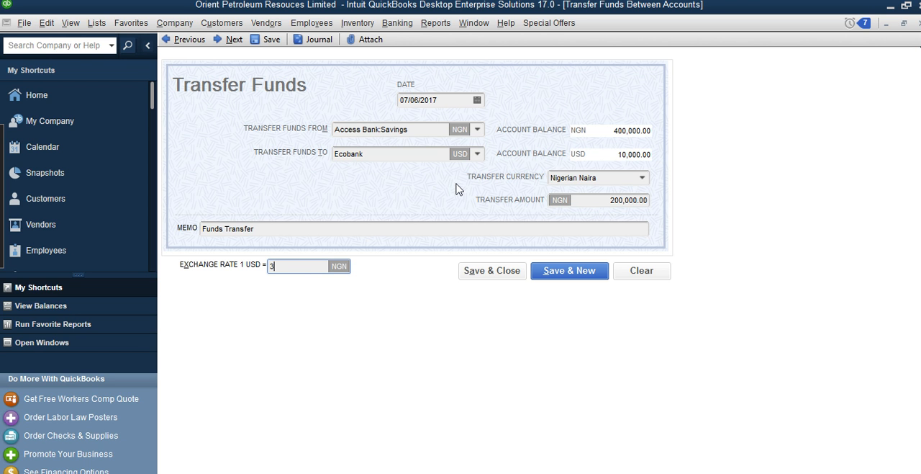
text(75)
click(517, 232)
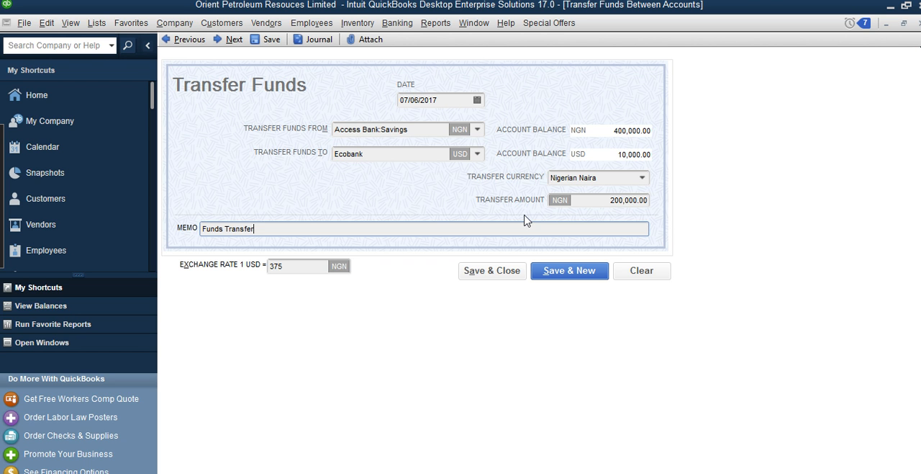
Save and close the Access Bank:Savings to Ecobank transfer, and save the new exchange rate for its date
click(478, 275)
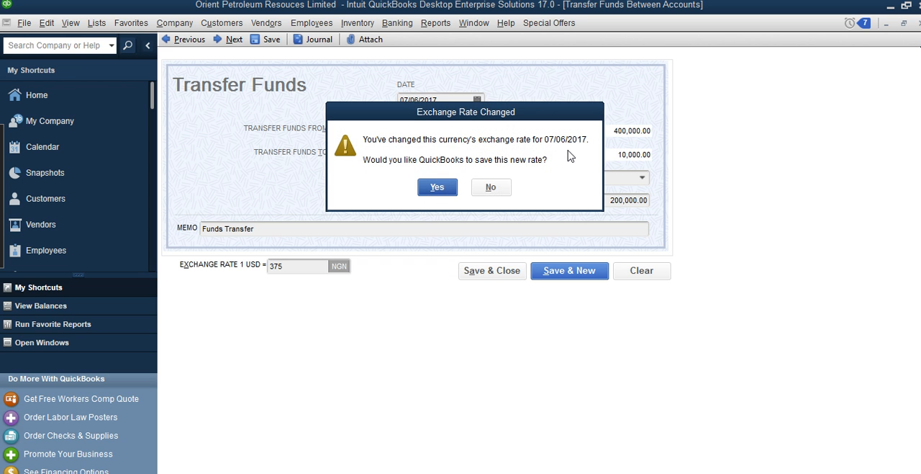
click(441, 189)
click(439, 189)
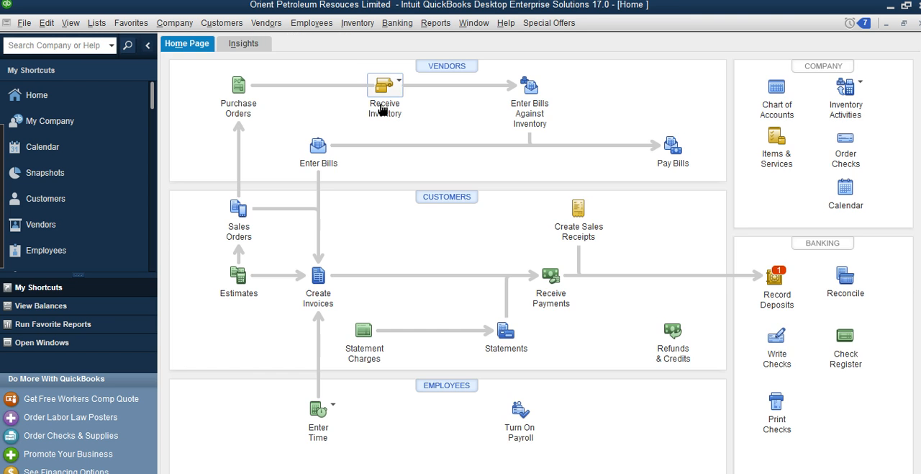
Open the Ecobank register, review the deposit transferred from Access Bank:Savings, and close the register
click(394, 24)
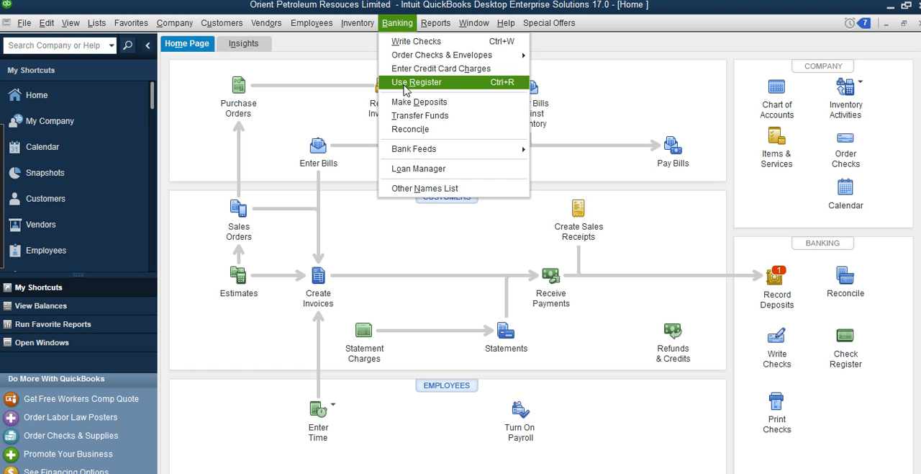
click(396, 82)
click(426, 142)
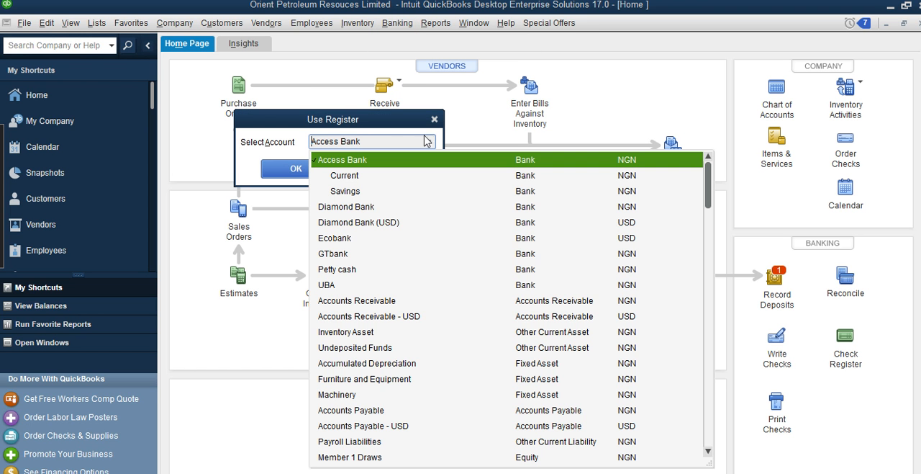
click(322, 238)
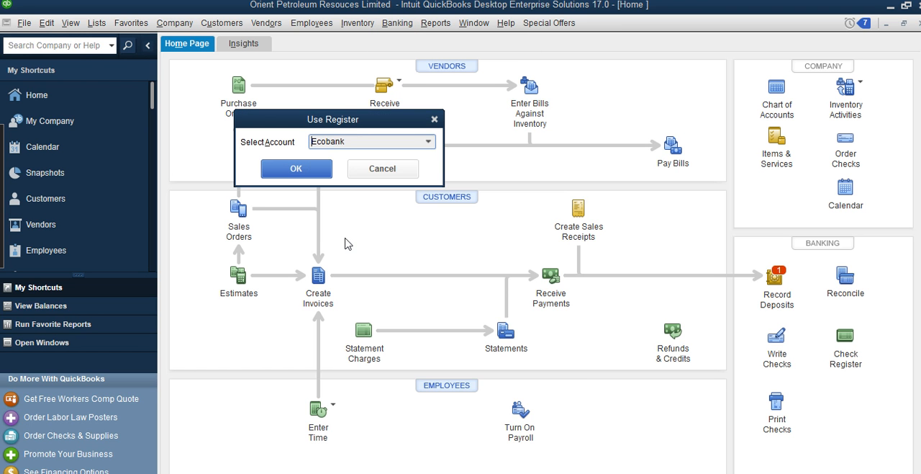
click(319, 169)
click(542, 242)
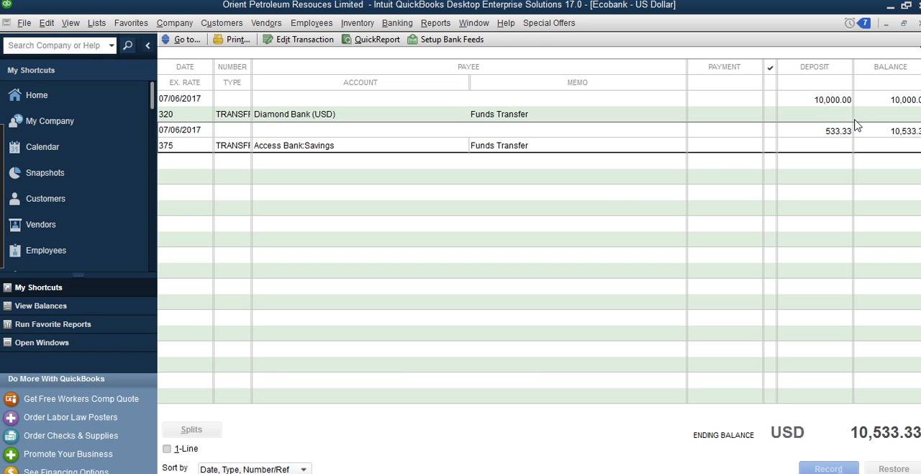
click(918, 23)
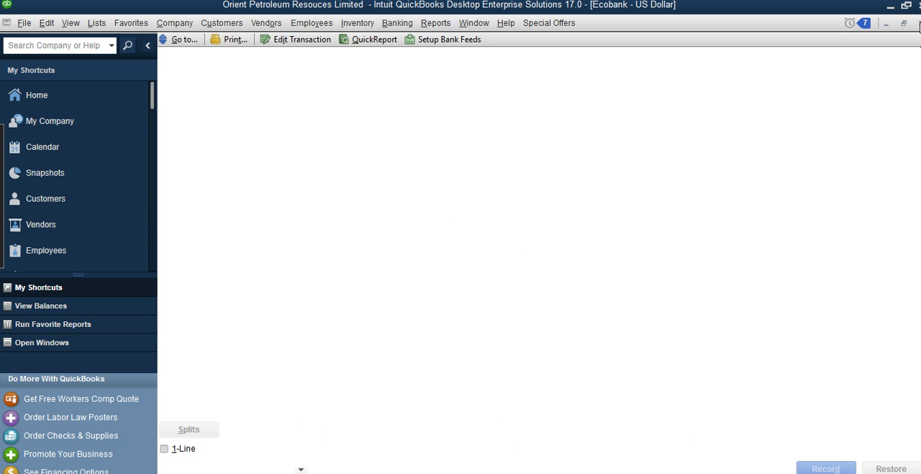
Open the Access Bank:Savings register, review the outgoing transfer to Ecobank, and close the register
click(397, 23)
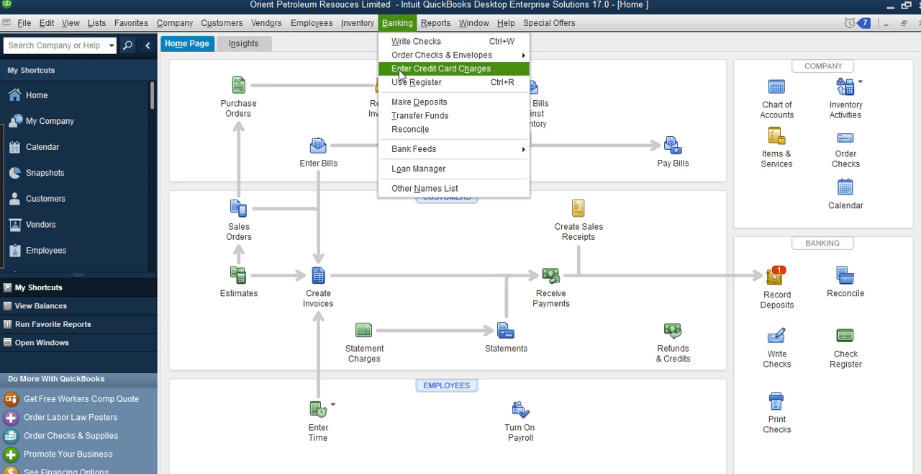
click(407, 80)
click(430, 142)
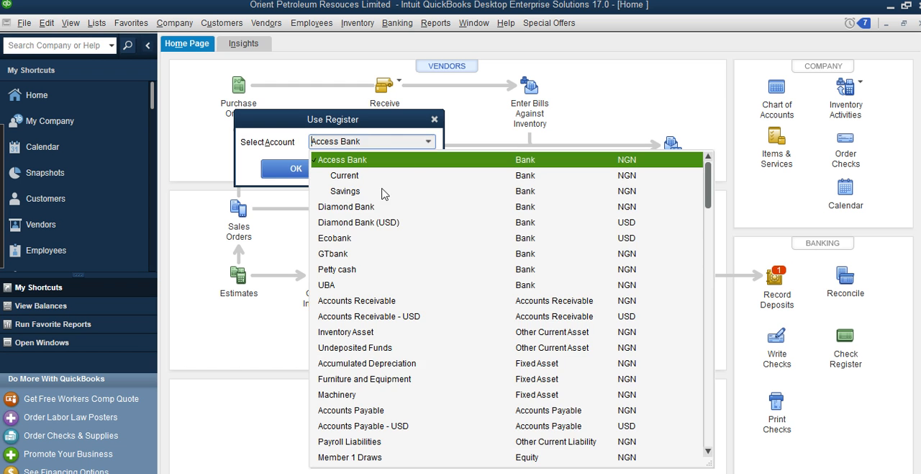
click(357, 193)
click(319, 168)
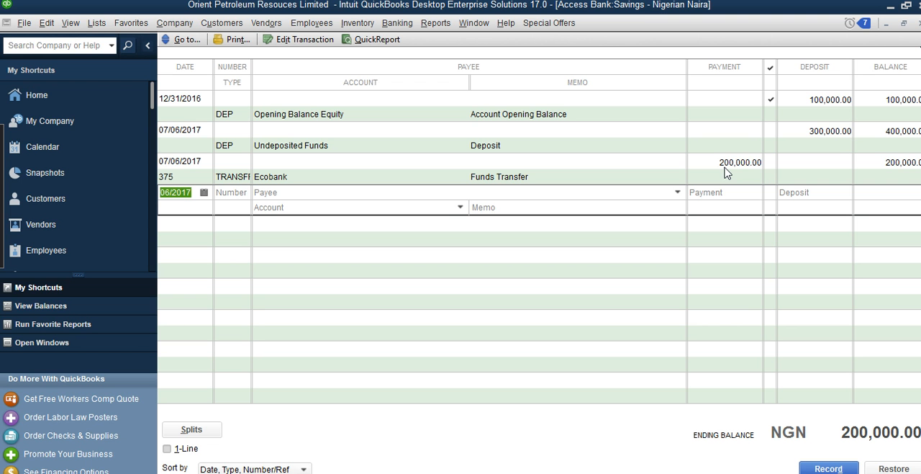
click(905, 23)
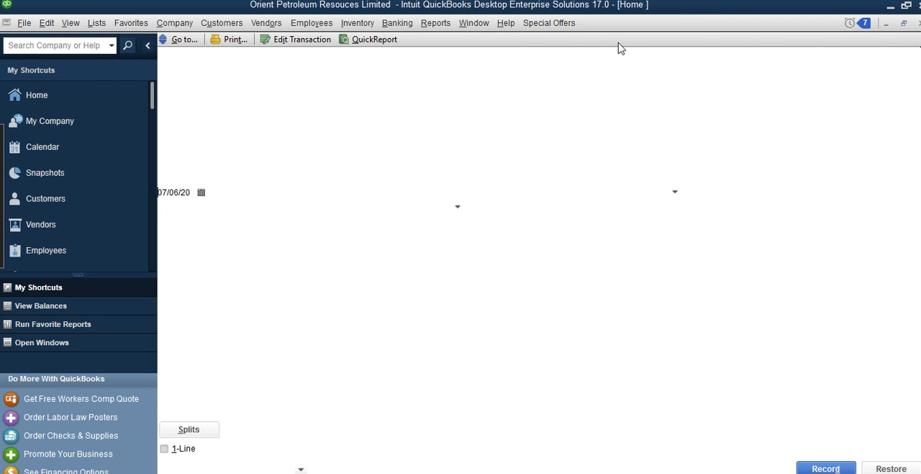
Reopen the Ecobank register, recheck the exchange rates and deposits of both incoming transfers, and close it
click(397, 23)
click(425, 79)
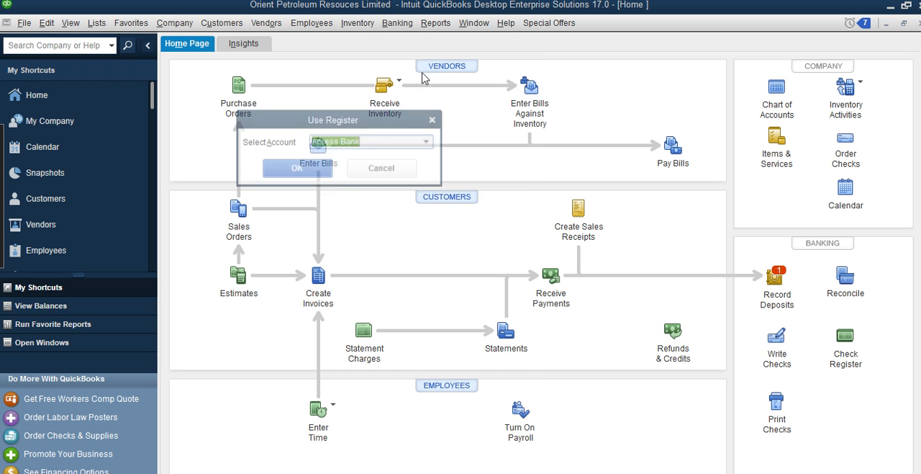
click(430, 141)
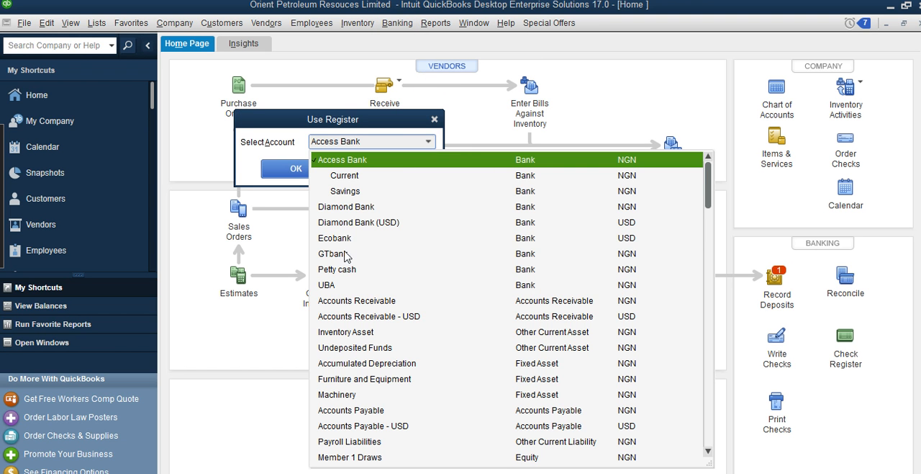
click(347, 238)
click(296, 168)
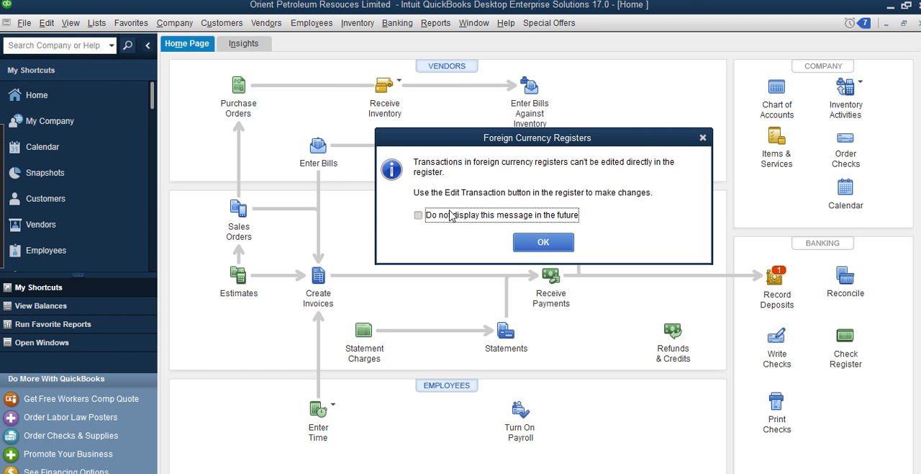
click(544, 241)
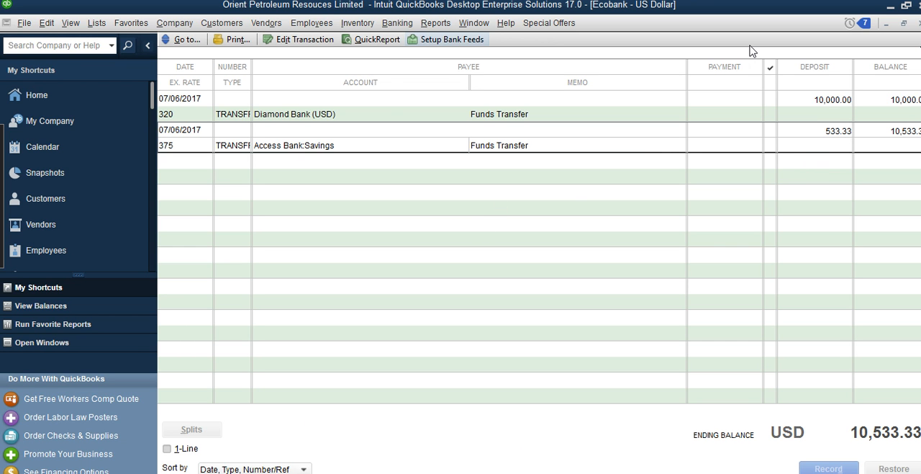
click(919, 24)
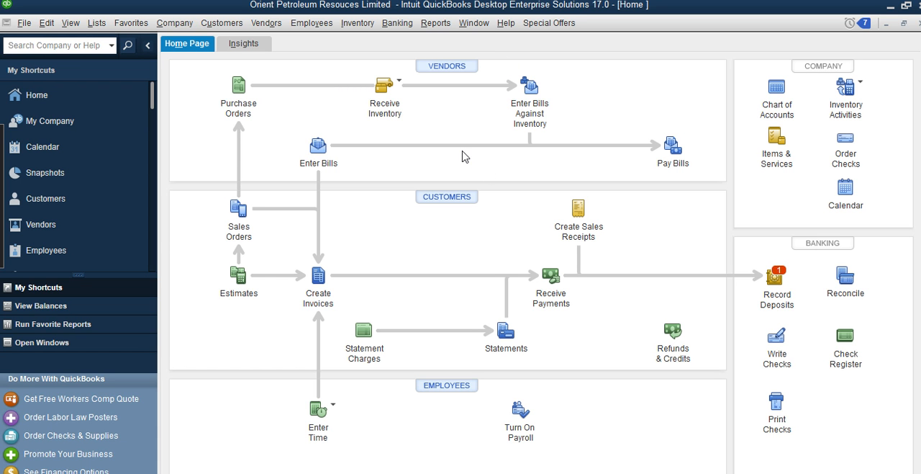
Reopen the Access Bank:Savings register, recheck the payment transferred to Ecobank, and close it
click(398, 23)
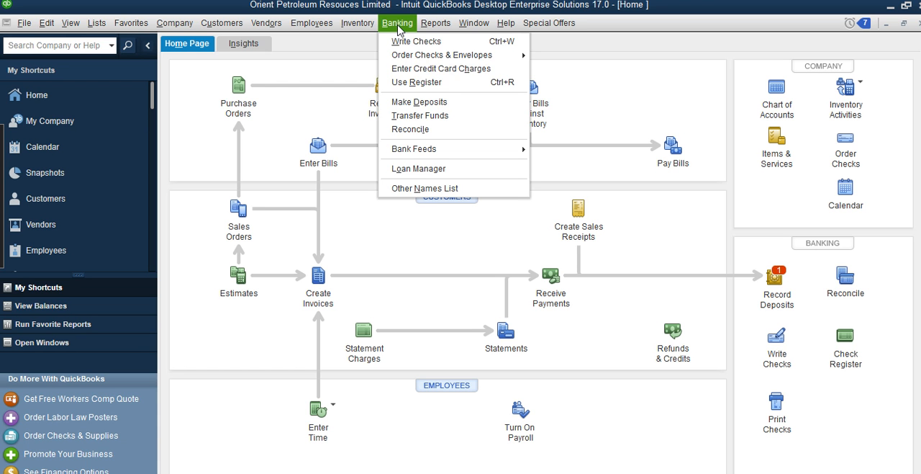
click(413, 83)
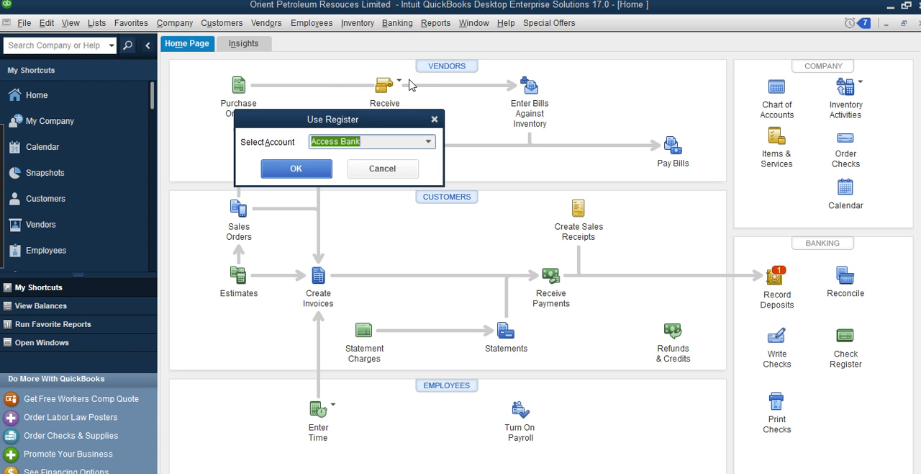
click(428, 143)
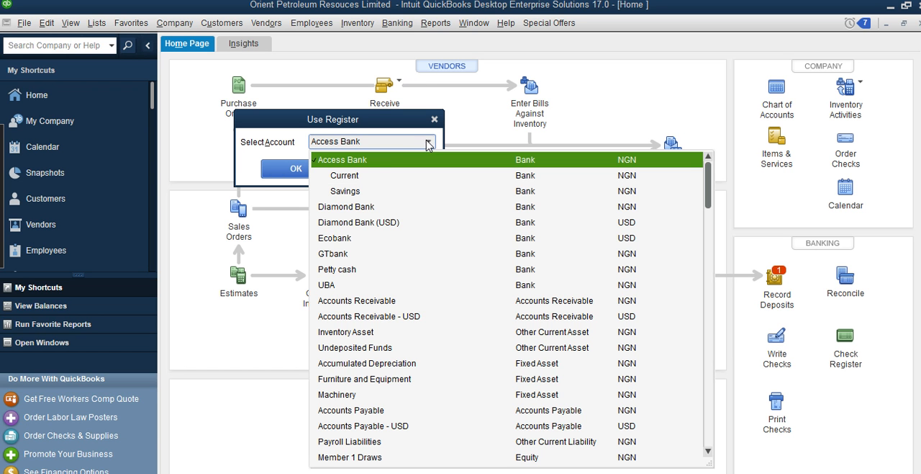
click(360, 190)
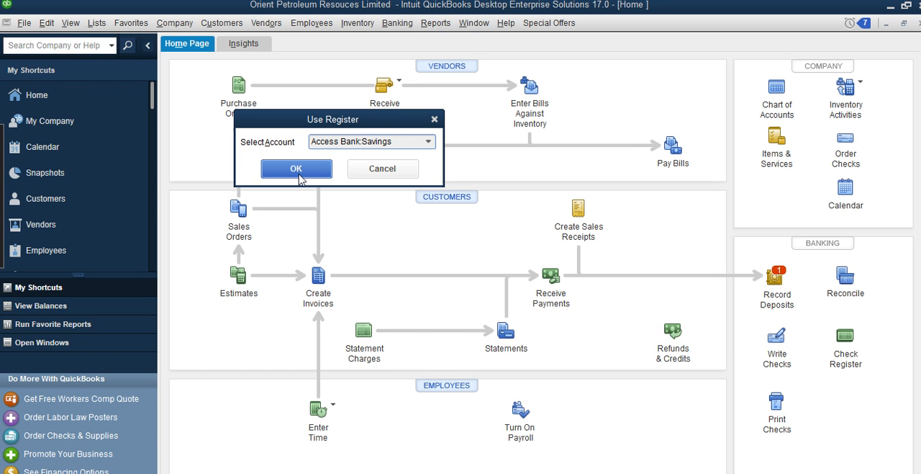
click(299, 173)
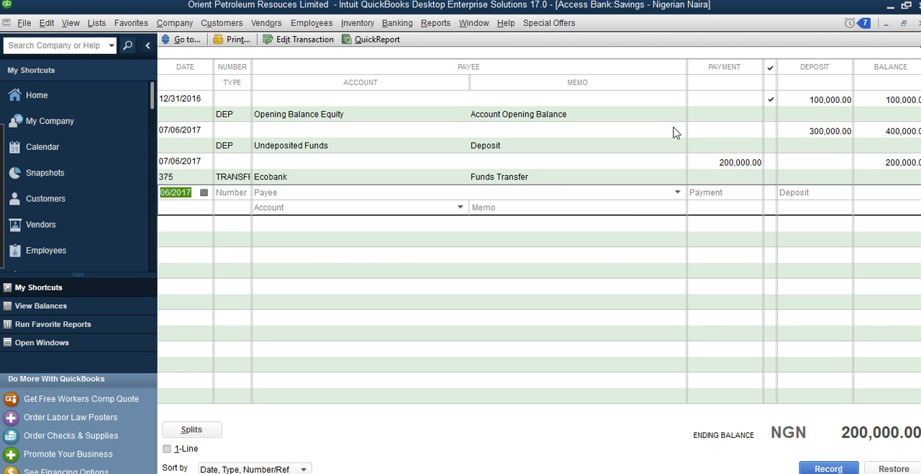
click(919, 24)
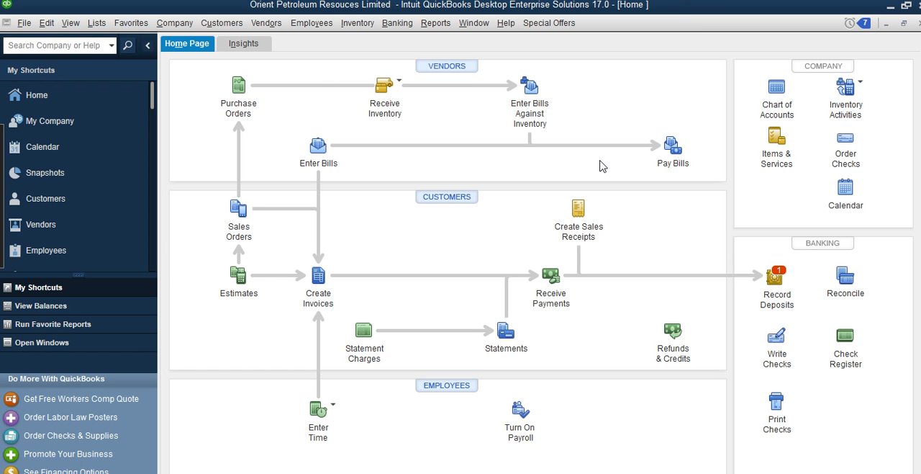
Open the Access Bank:Savings register, check its transactions and ending balance ahead of reconciling, and close it
click(429, 23)
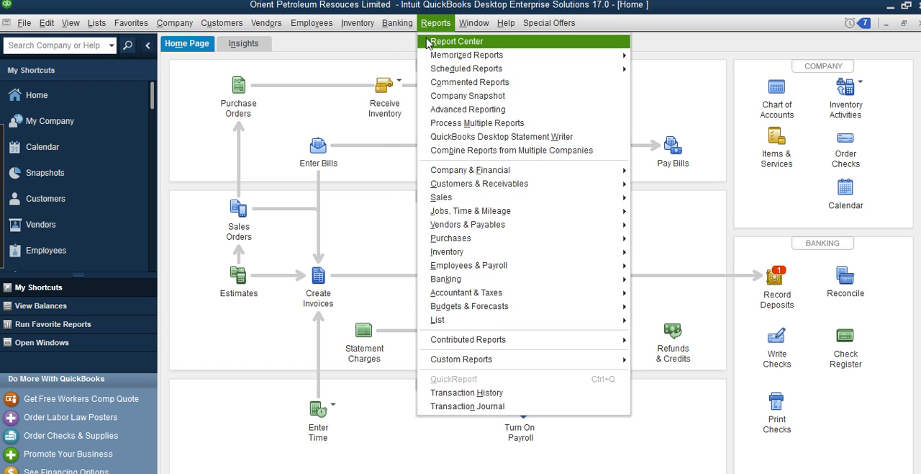
mouse_move(397, 23)
click(419, 82)
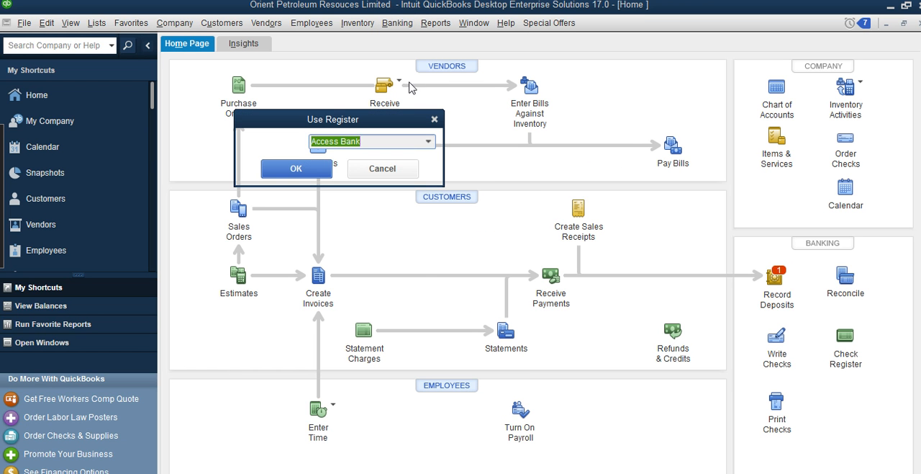
click(429, 140)
click(341, 193)
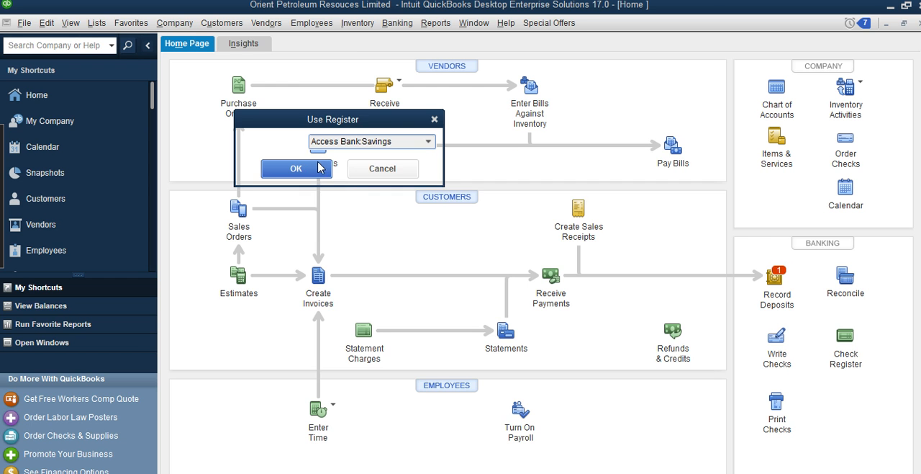
click(319, 168)
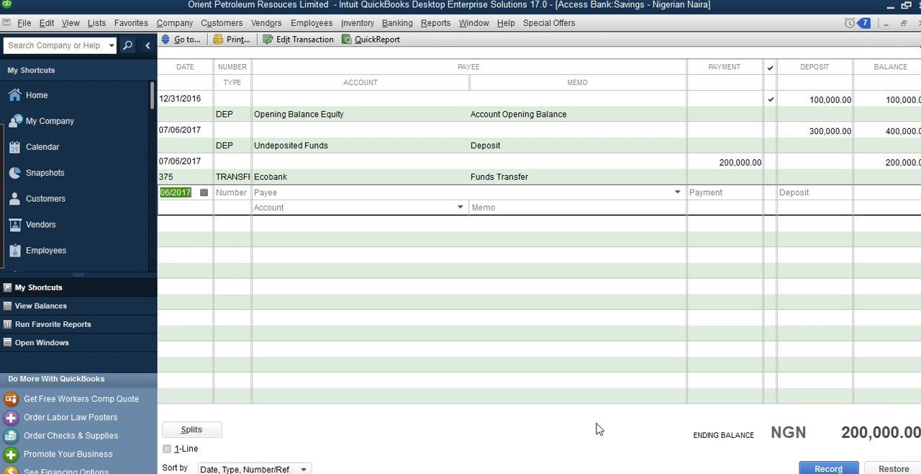
click(94, 107)
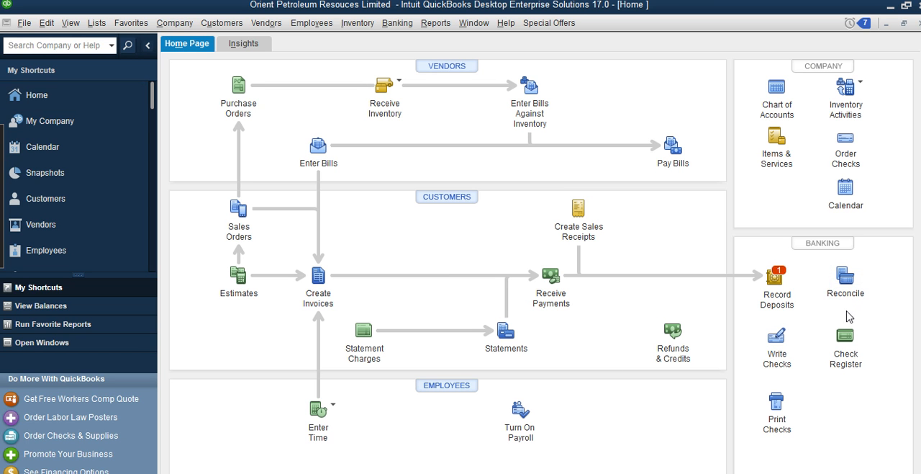
Start a reconciliation of the Access Bank:Savings account with an ending balance of 192,000 NGN
click(848, 283)
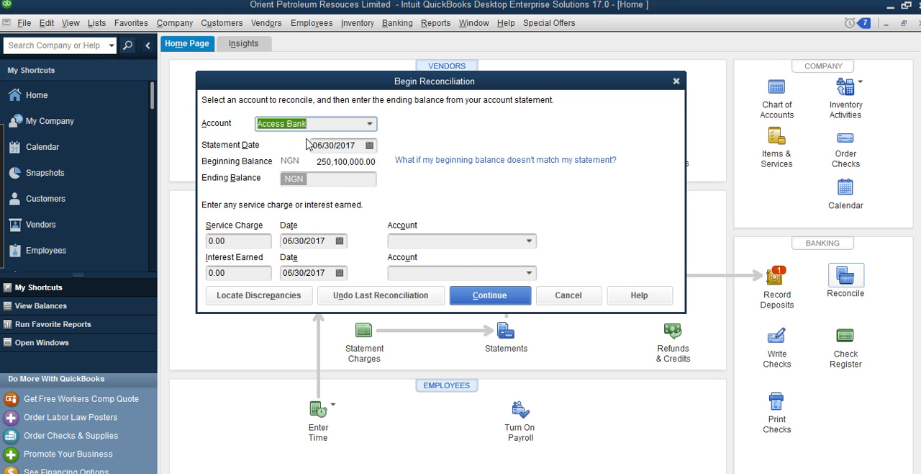
click(370, 124)
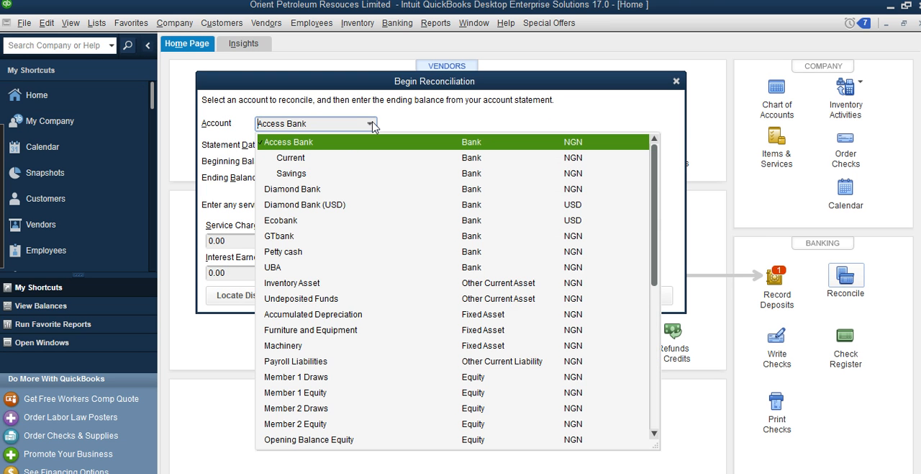
click(295, 175)
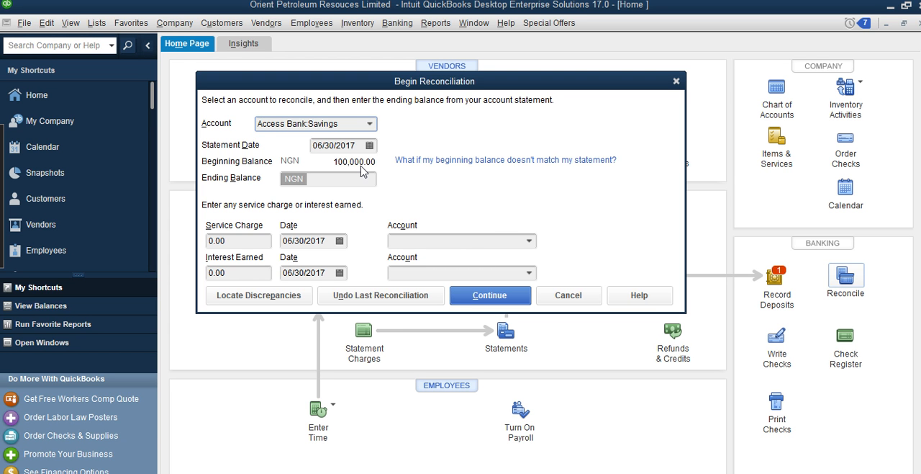
click(361, 184)
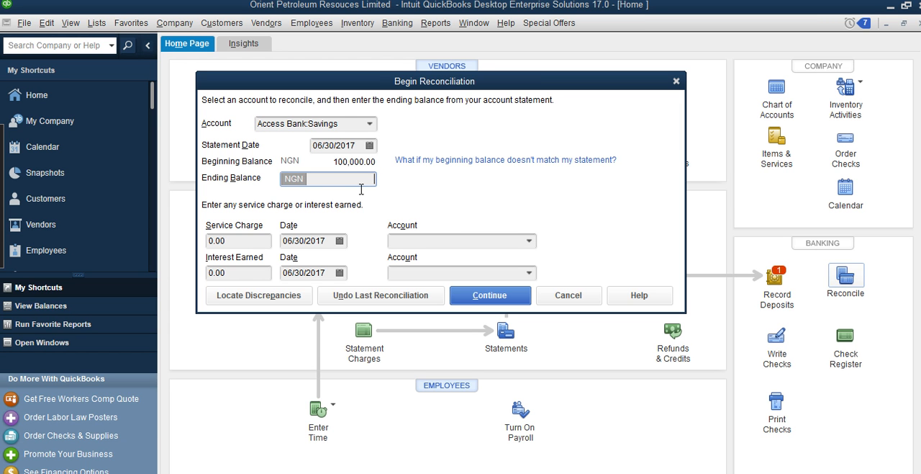
text(192000)
Set the reconciliation's service charge to 525.00
click(439, 243)
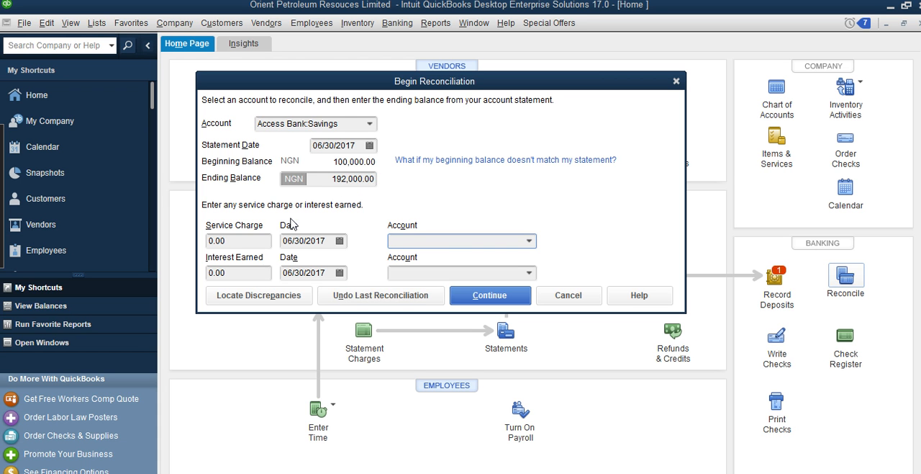
click(247, 243)
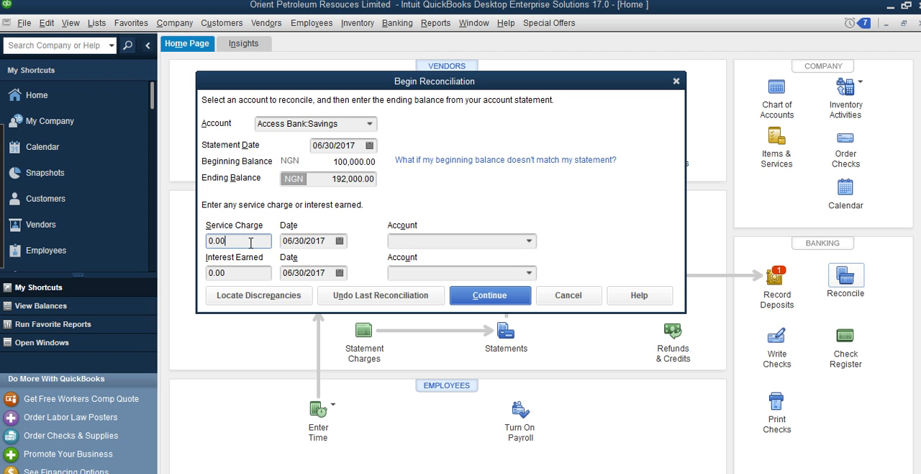
drag(249, 247, 201, 248)
text(525)
Create the expense account Access Savings as a subaccount of Bank Service Charges from the service charge's account choices
click(530, 244)
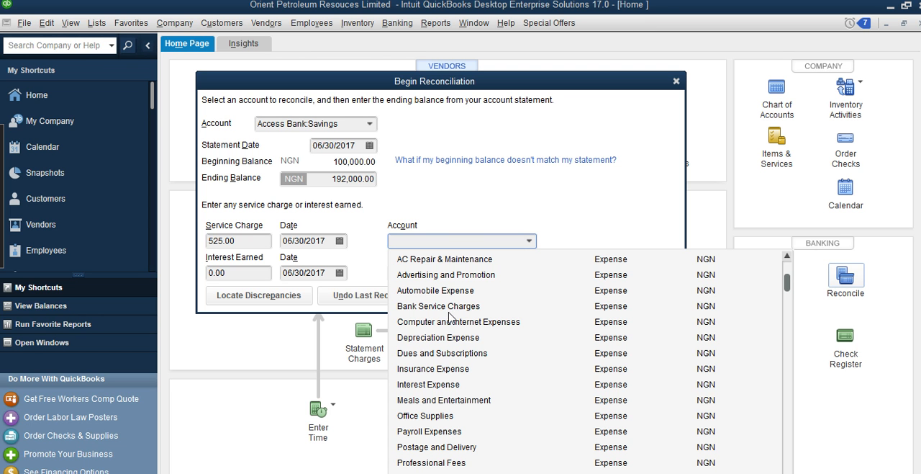
scroll(450, 316, up, 1)
click(417, 260)
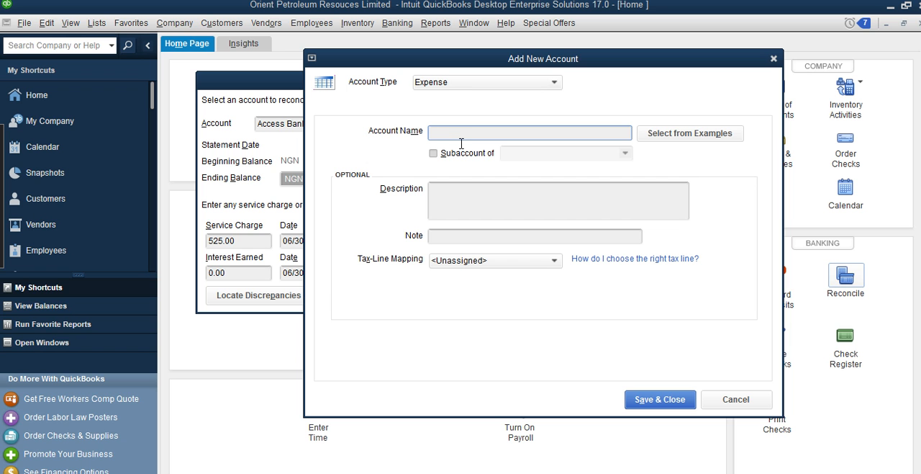
text(Access Savings)
click(433, 153)
click(626, 153)
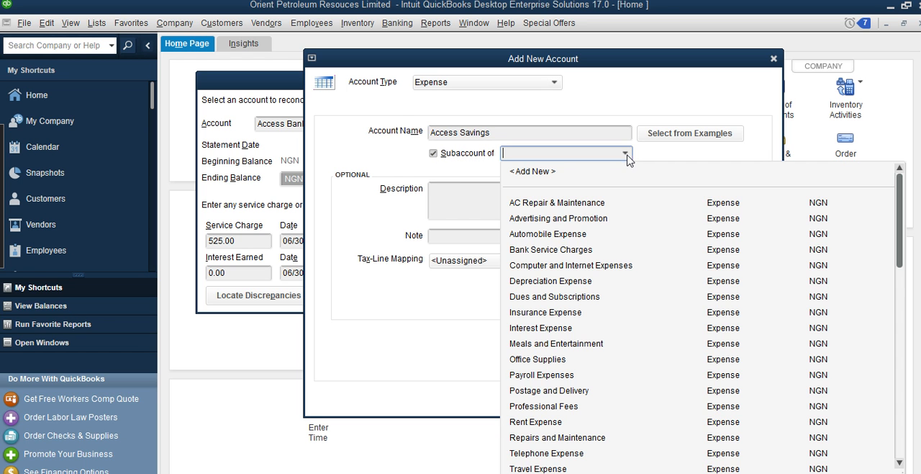
click(559, 250)
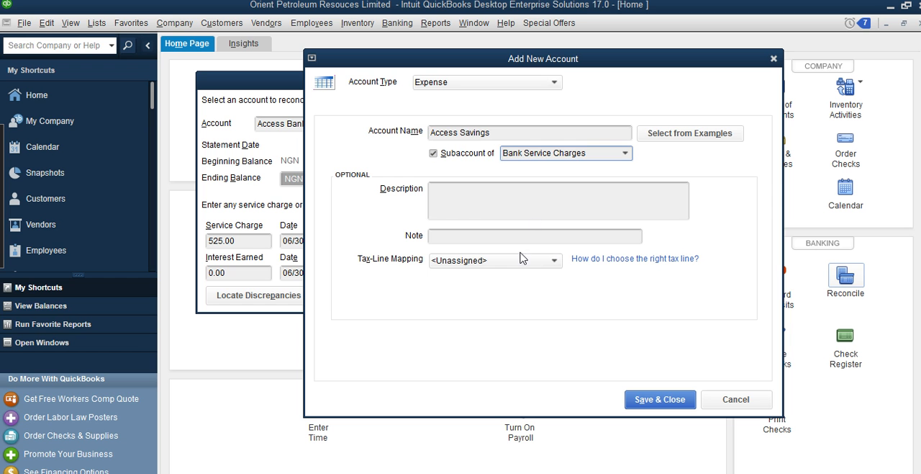
click(652, 400)
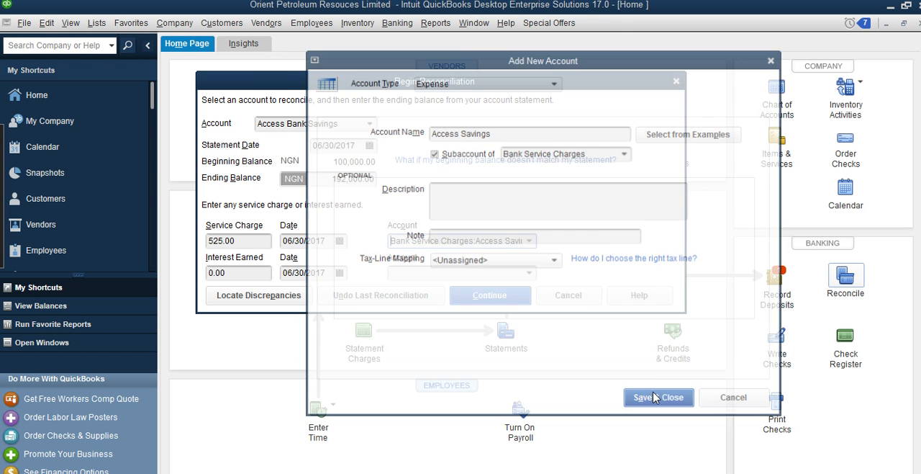
Add another expense account named Ecobank as a subaccount of Bank Service Charges
click(530, 242)
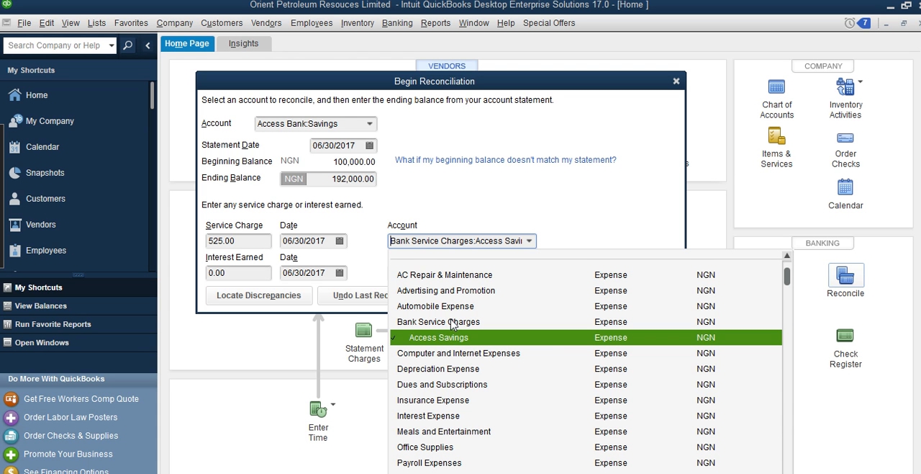
scroll(447, 301, up, 1)
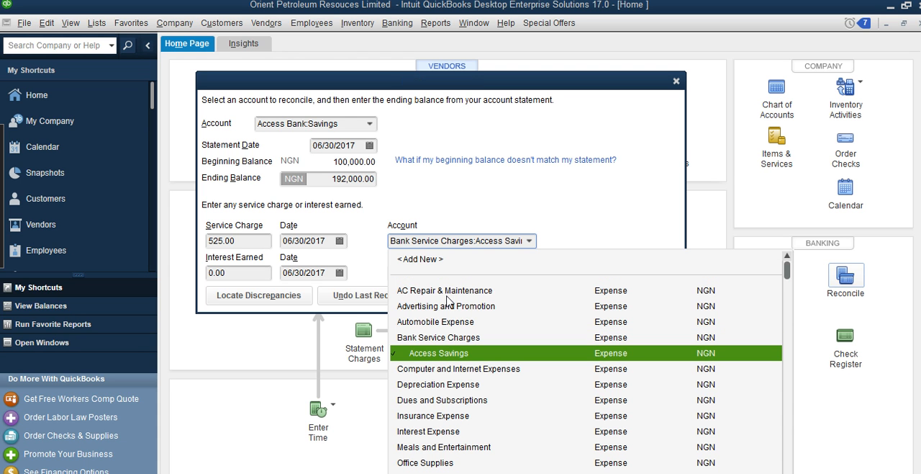
click(428, 261)
text(Ecobank)
click(447, 154)
click(624, 152)
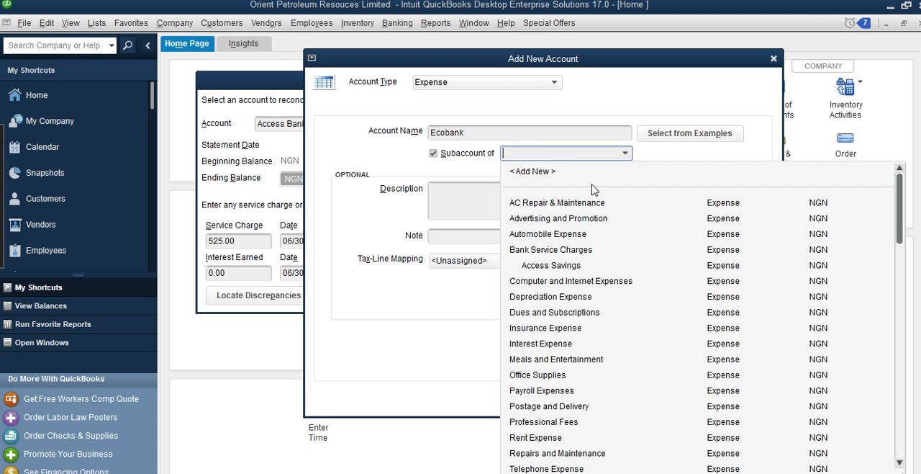
click(565, 249)
click(646, 400)
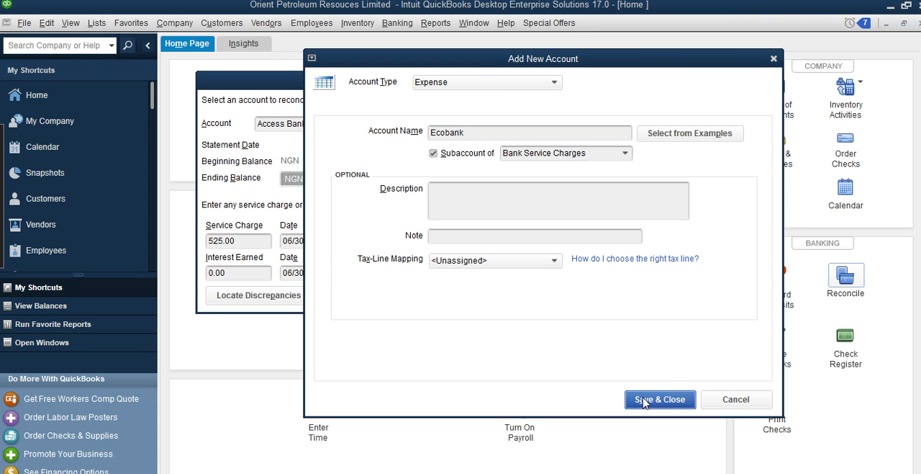
Assign the service charge to the Access Savings subaccount of Bank Service Charges and set the interest earned to 23.00
click(530, 241)
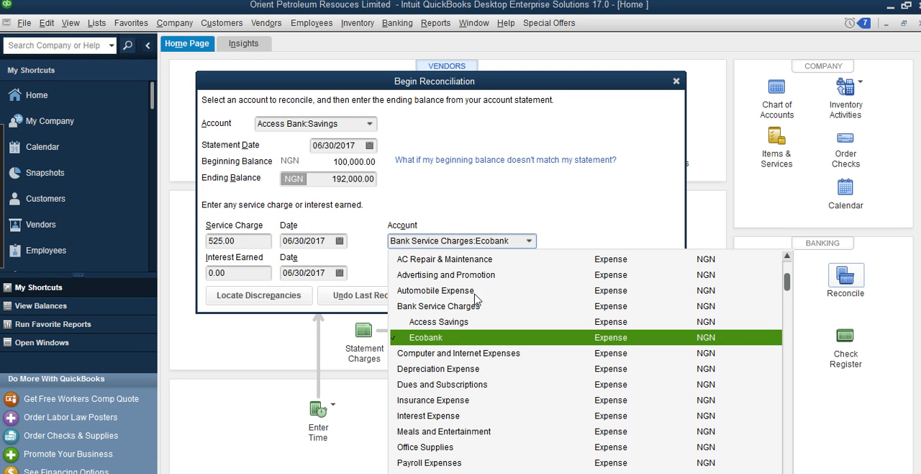
click(437, 321)
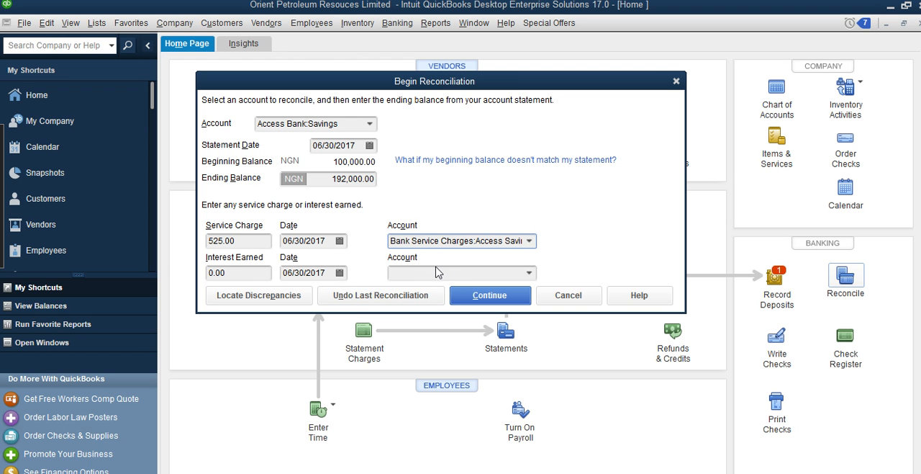
click(243, 276)
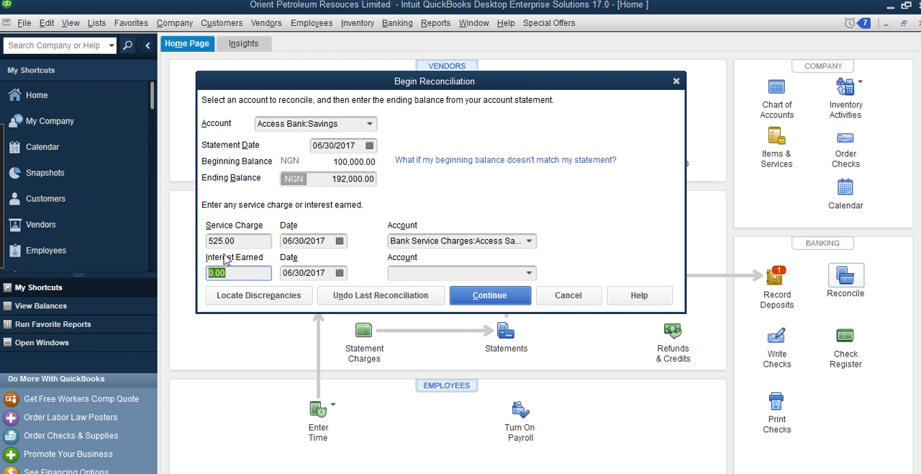
text(2)
Create an Other Income account named Interest Income for the interest earned
click(527, 274)
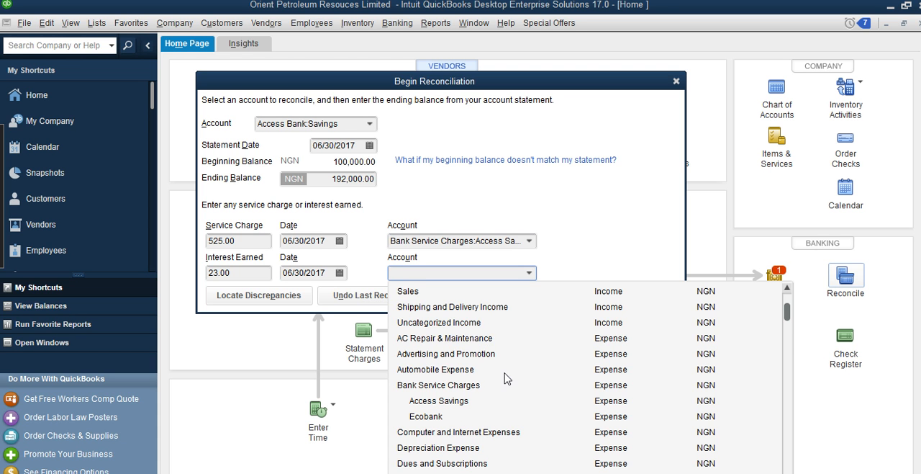
scroll(504, 375, down, 1)
scroll(506, 382, down, 1)
scroll(504, 382, up, 3)
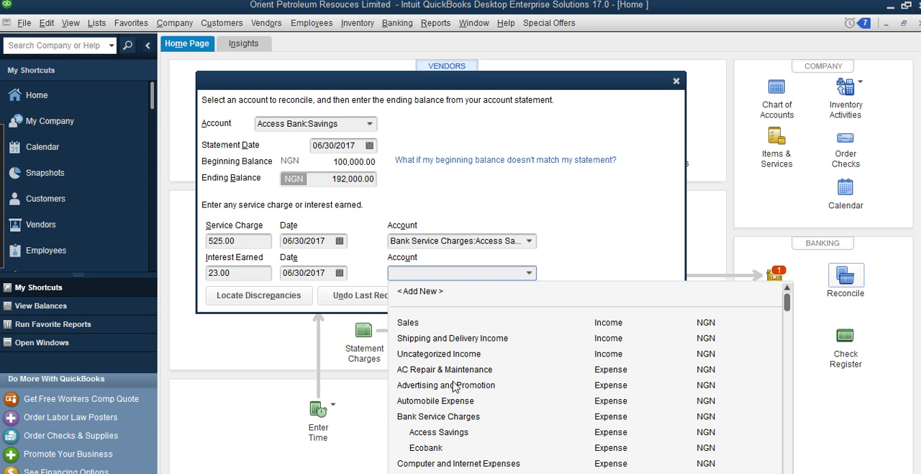
click(426, 293)
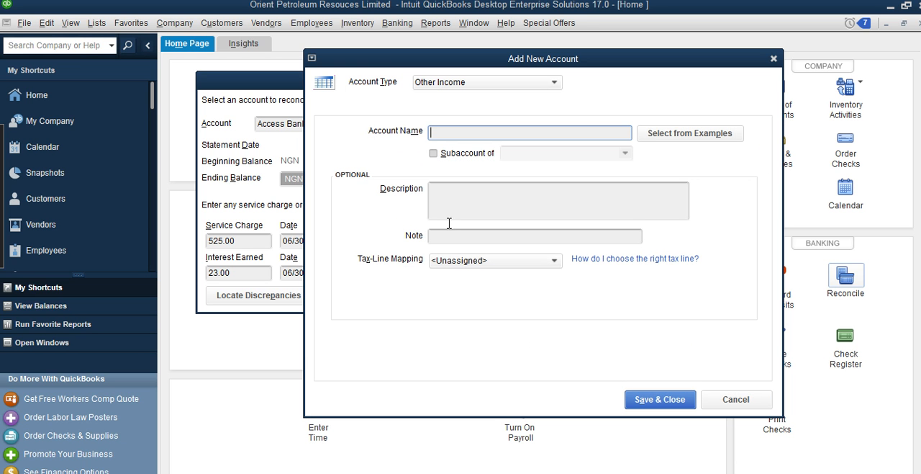
text(Interest Income)
click(656, 400)
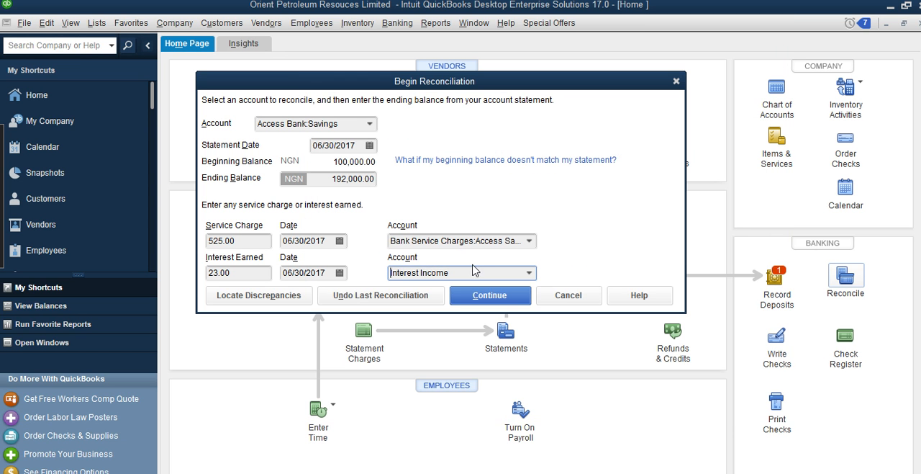
Add an Other Income account named Access Bank as a subaccount of Interest Income
click(529, 273)
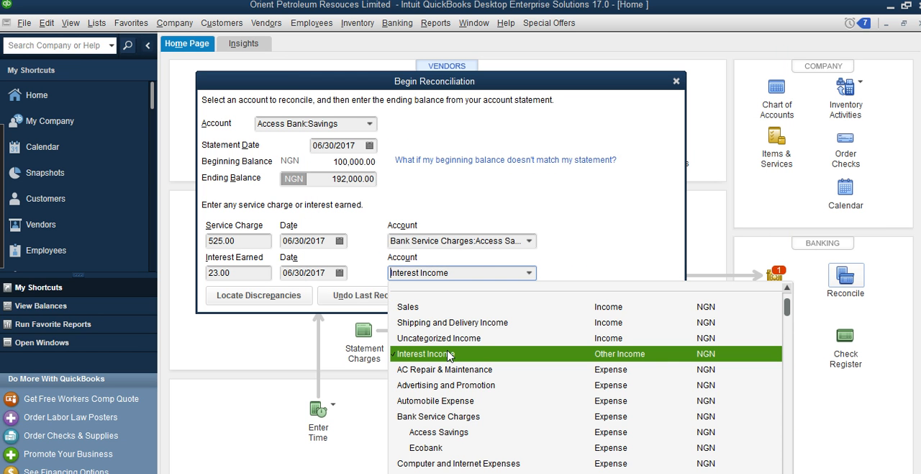
scroll(565, 338, up, 1)
click(439, 292)
text(Ac)
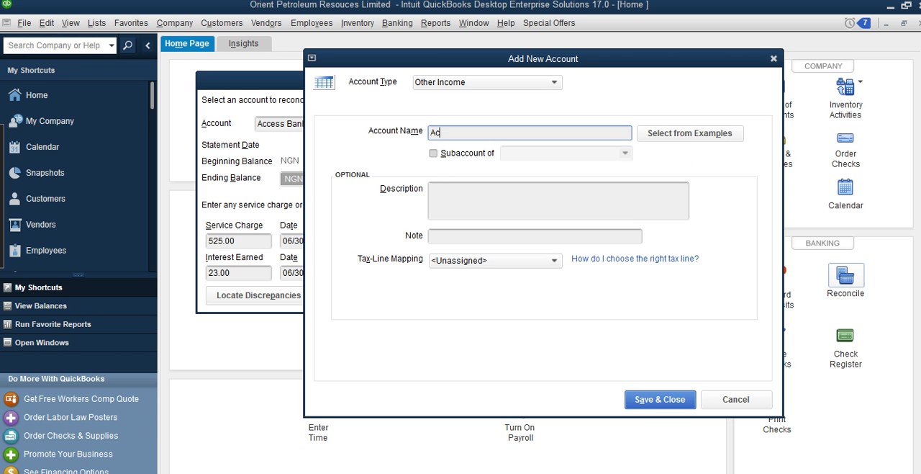
text(ces s Bank)
click(446, 158)
click(625, 153)
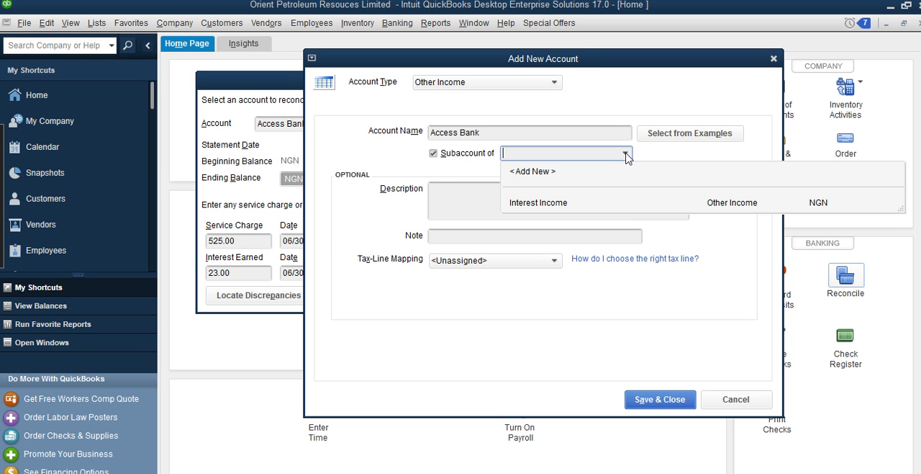
click(552, 204)
click(674, 401)
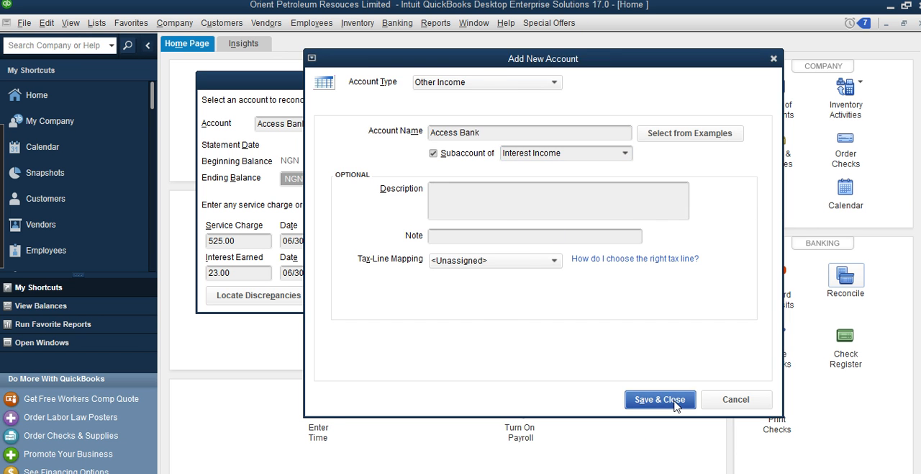
Assign the interest earned to Interest Income:Access Bank and continue to the reconciliation's transaction list
click(530, 273)
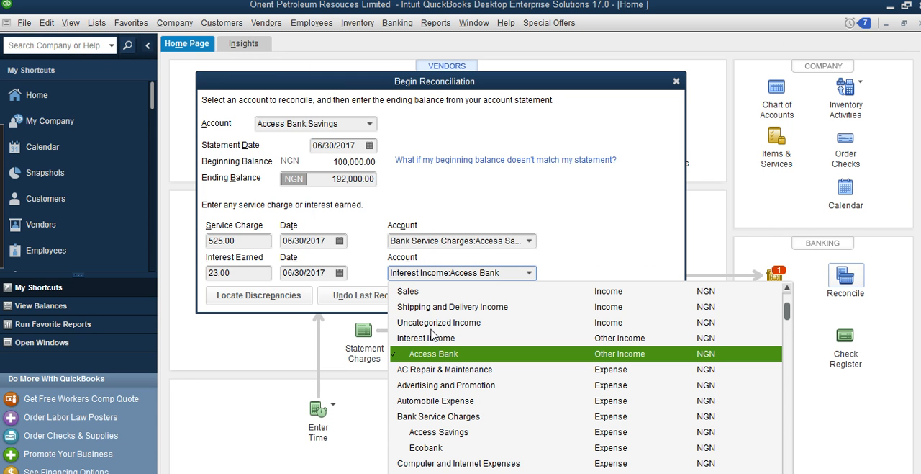
click(461, 354)
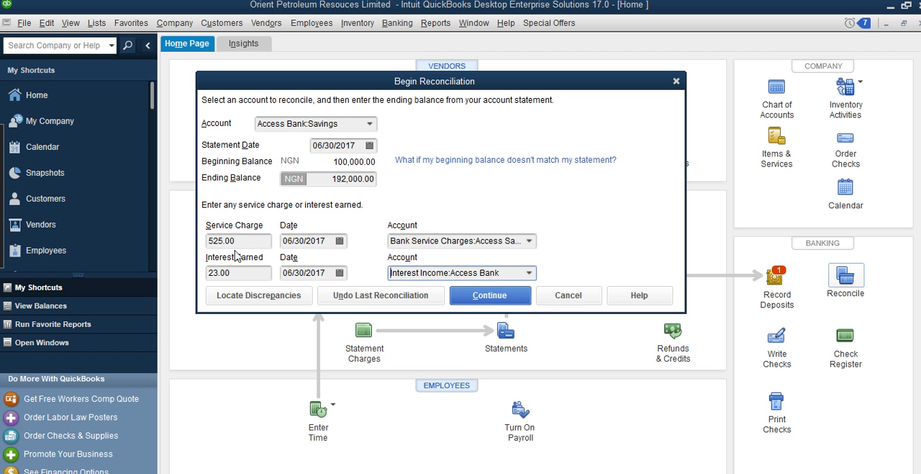
click(489, 296)
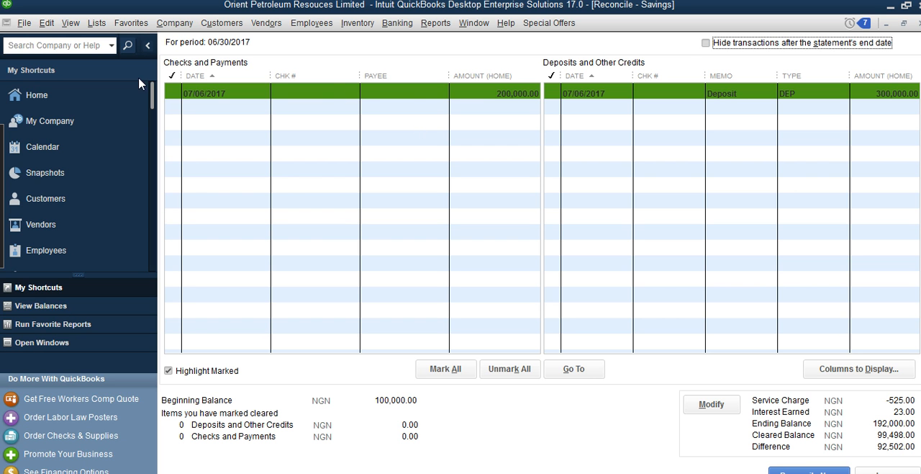
Mark the 200,000.00 payment and the 300,000.00 deposit as cleared in the Savings reconciliation
click(174, 93)
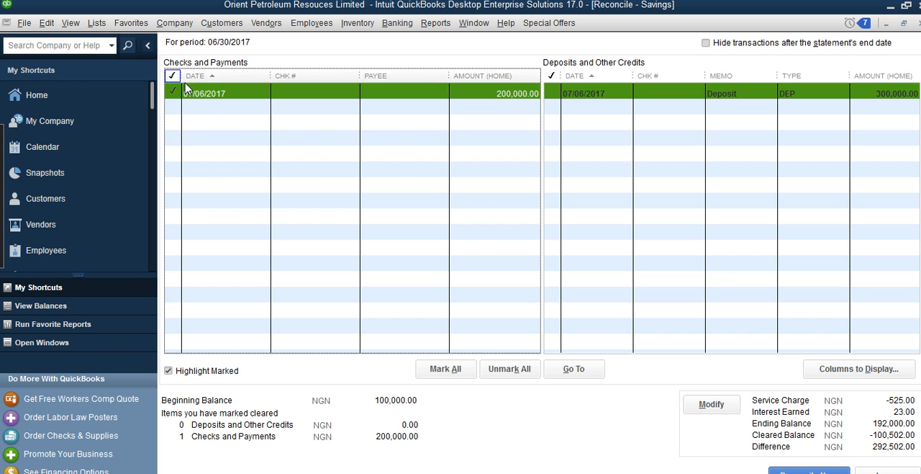
click(172, 95)
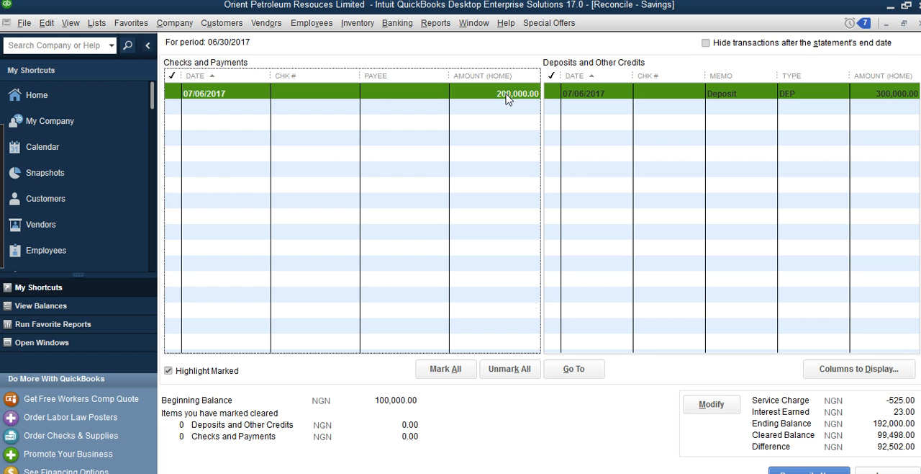
click(175, 92)
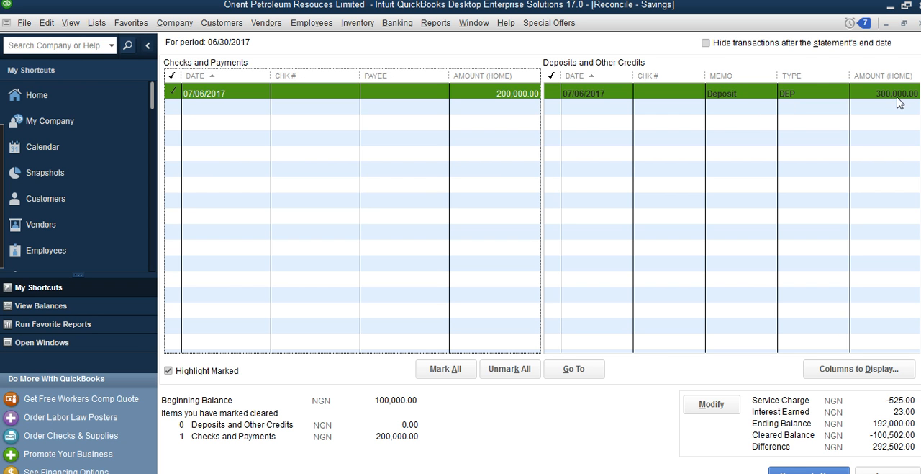
click(554, 96)
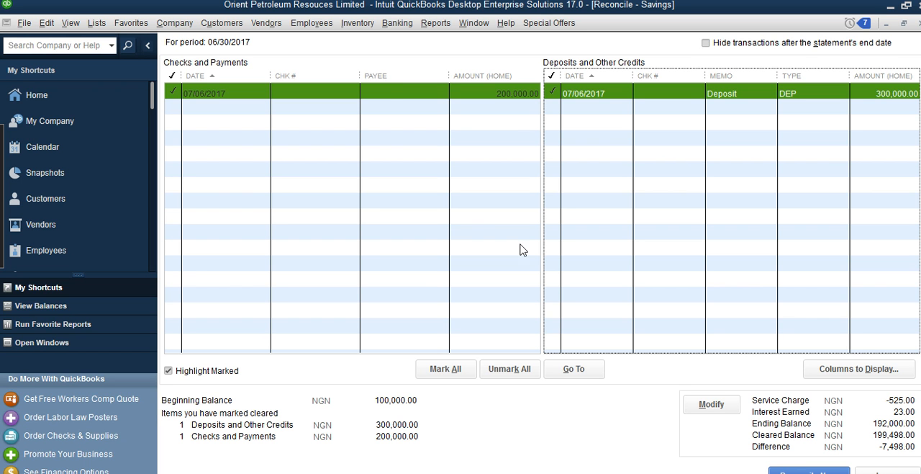
Start a check drawn on Access Bank:Savings for an amount of 7,498 NGN
click(397, 23)
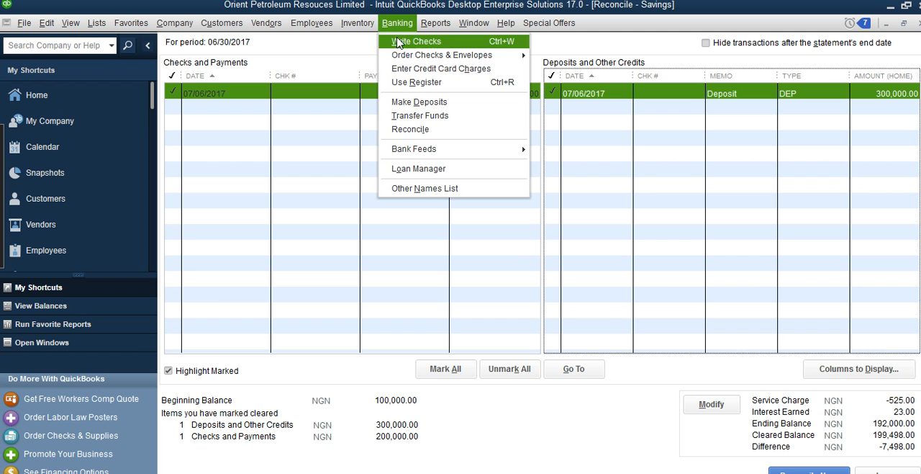
click(416, 41)
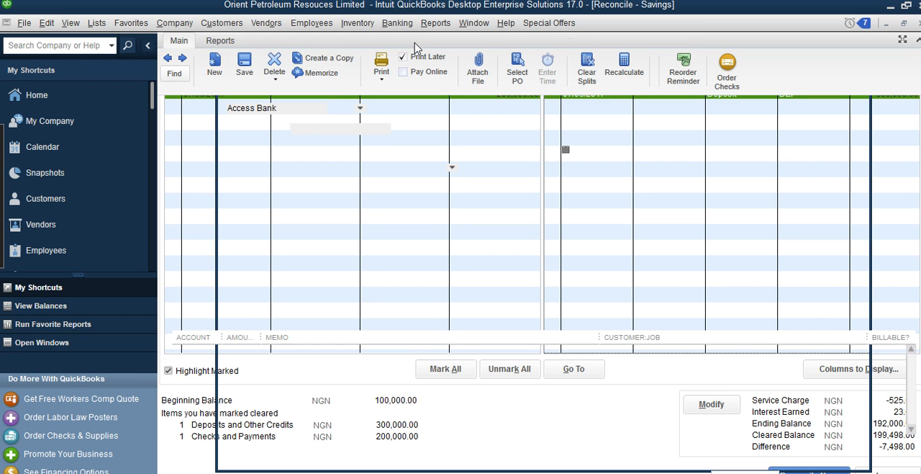
click(362, 108)
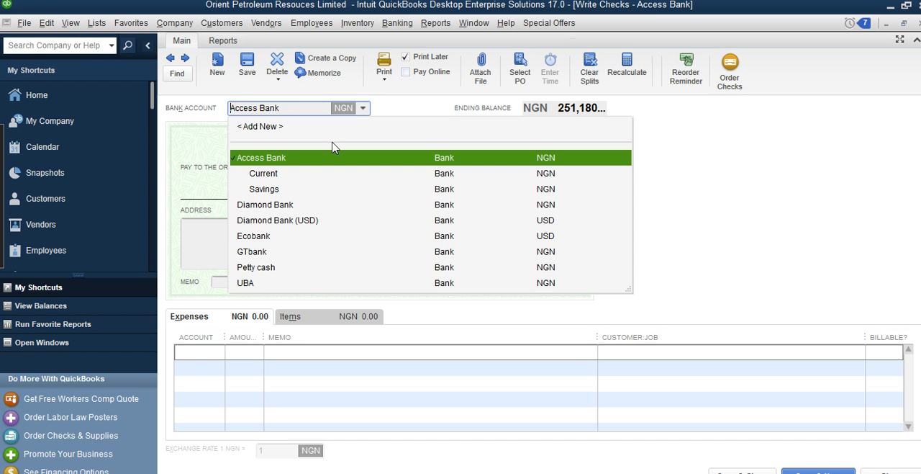
click(273, 192)
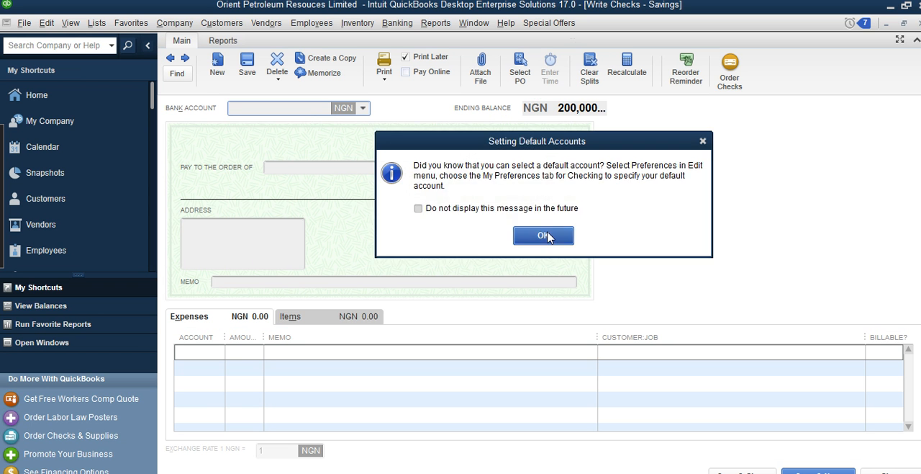
click(544, 235)
click(531, 169)
text(7,)
text(498)
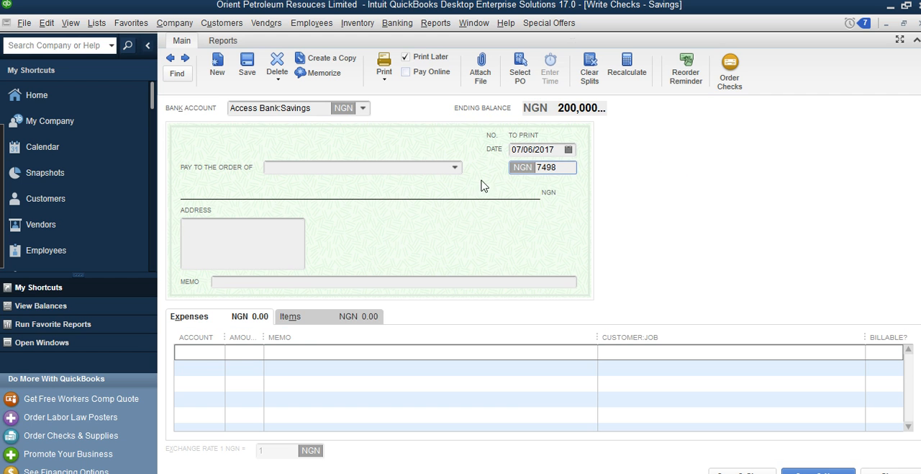
Assign the check's full amount to the Postage and Delivery expense account and save the check
click(218, 353)
click(217, 352)
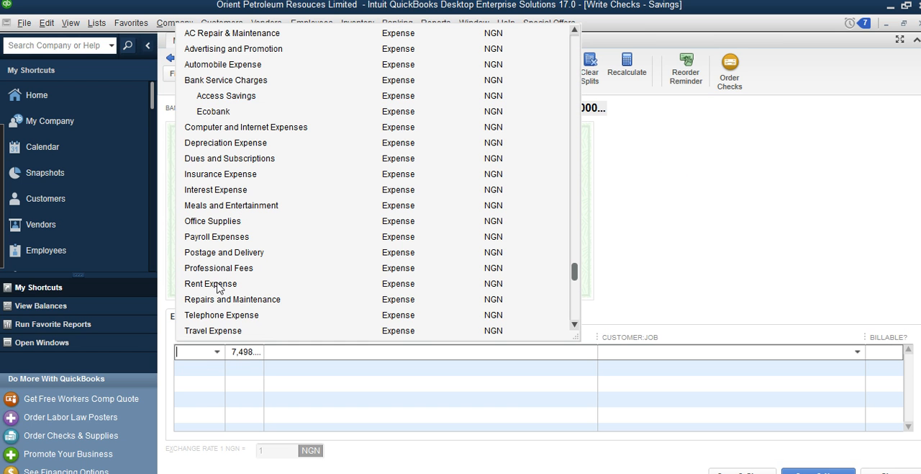
click(220, 258)
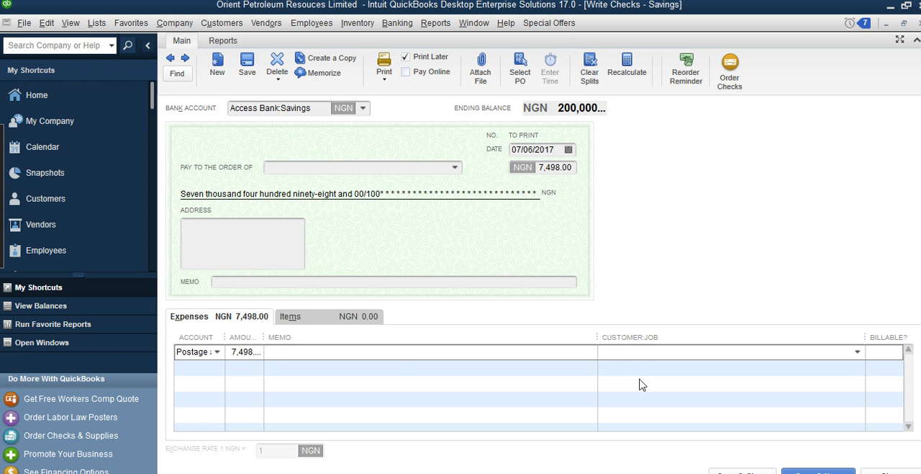
click(398, 357)
click(743, 470)
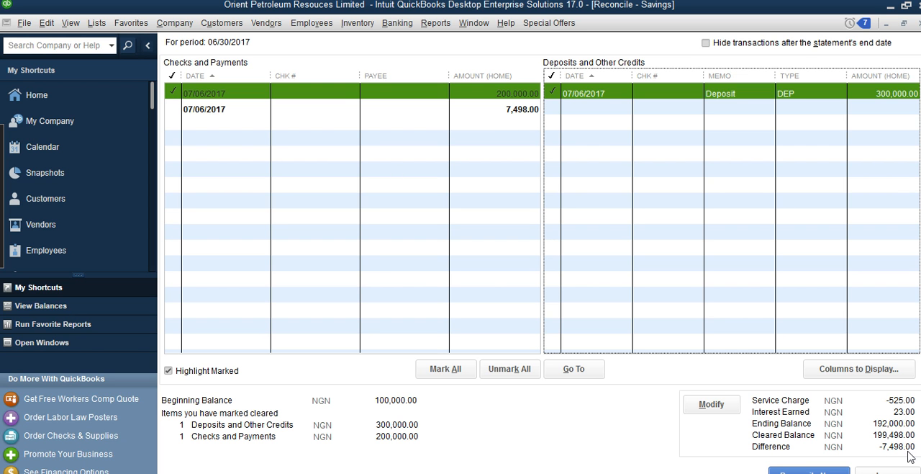
Mark the new 7,498.00 check as cleared, and unmark both payments and the deposit
click(177, 109)
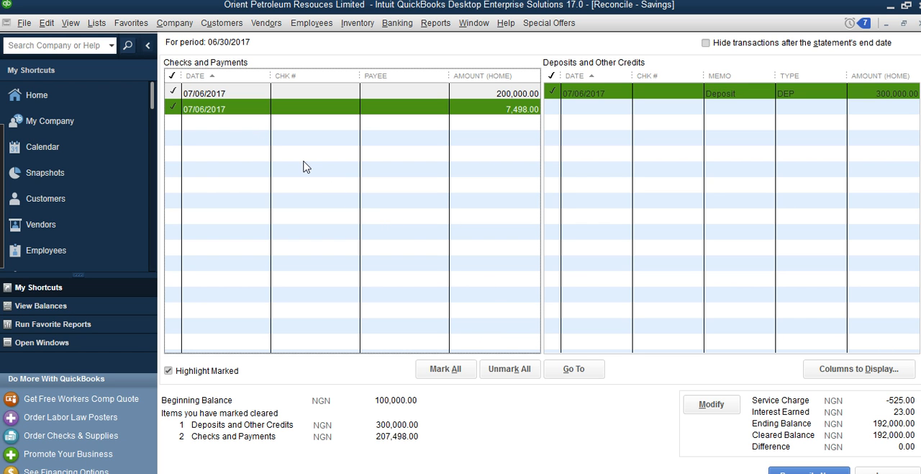
click(219, 76)
click(172, 97)
click(174, 108)
click(552, 93)
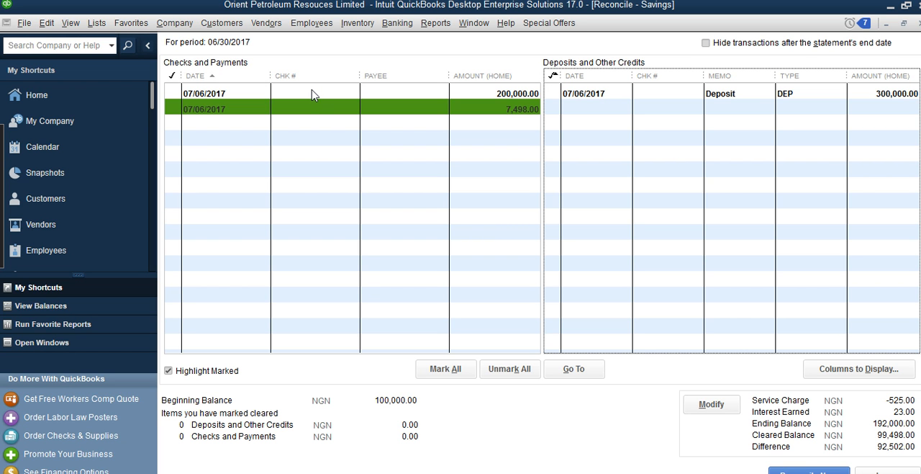
Mark the 200,000.00 and 7,498.00 payments and the 300,000.00 deposit as cleared
click(174, 93)
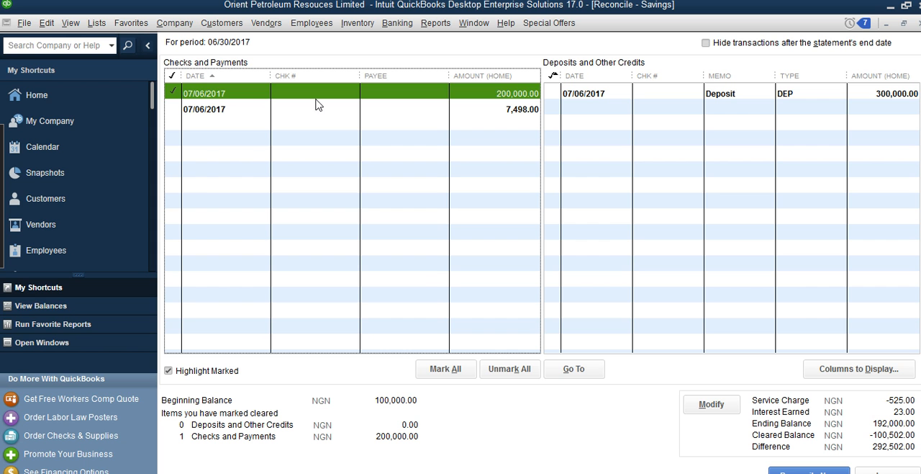
click(172, 95)
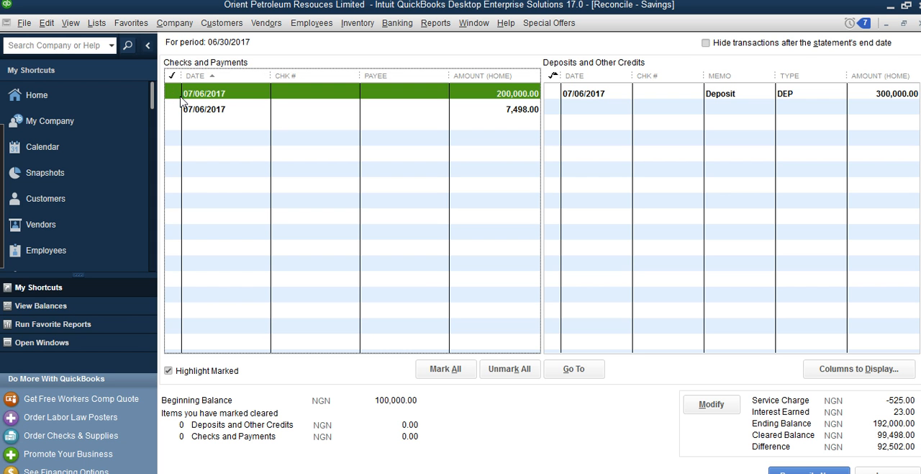
click(174, 95)
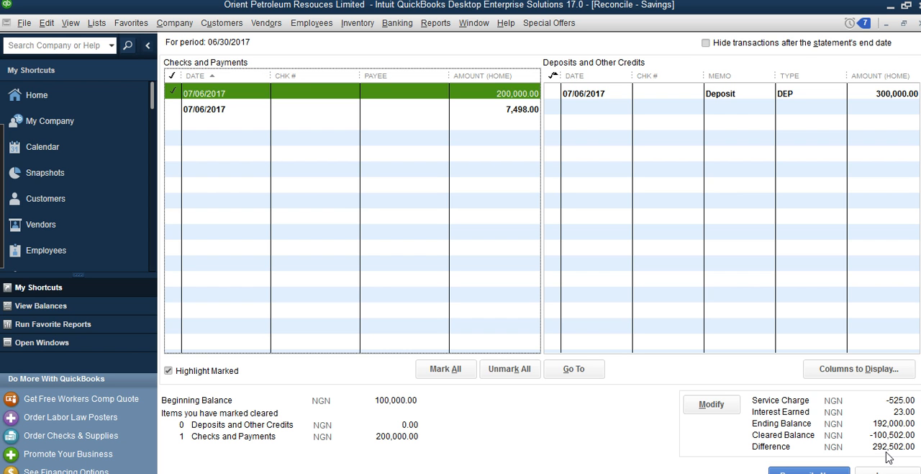
click(181, 91)
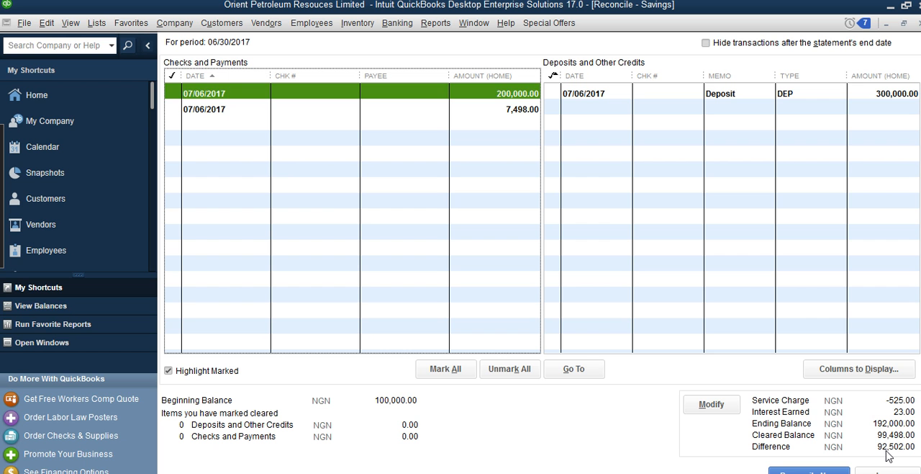
click(172, 94)
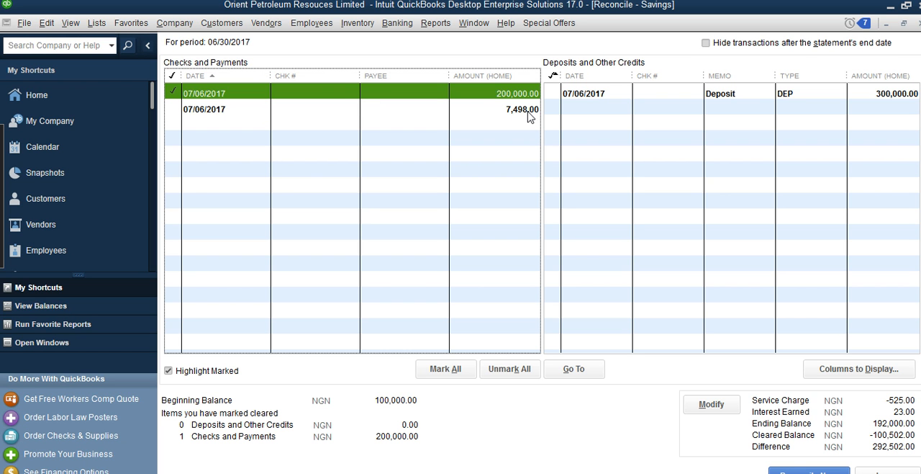
click(175, 108)
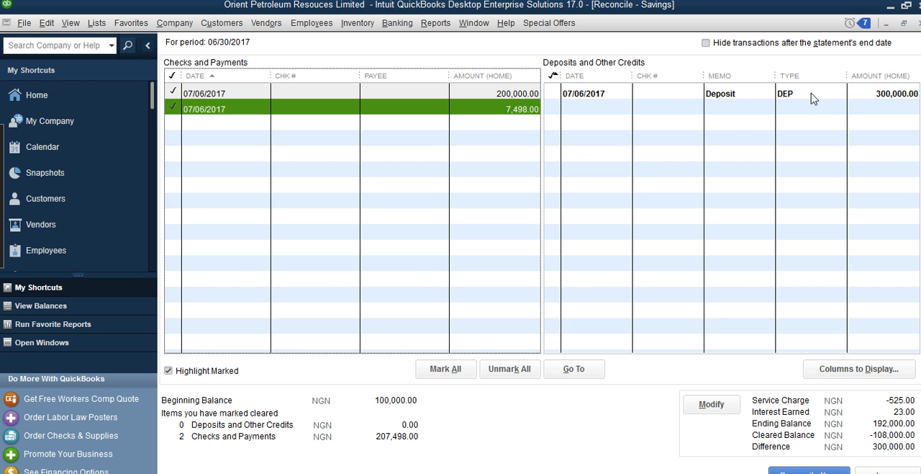
click(553, 95)
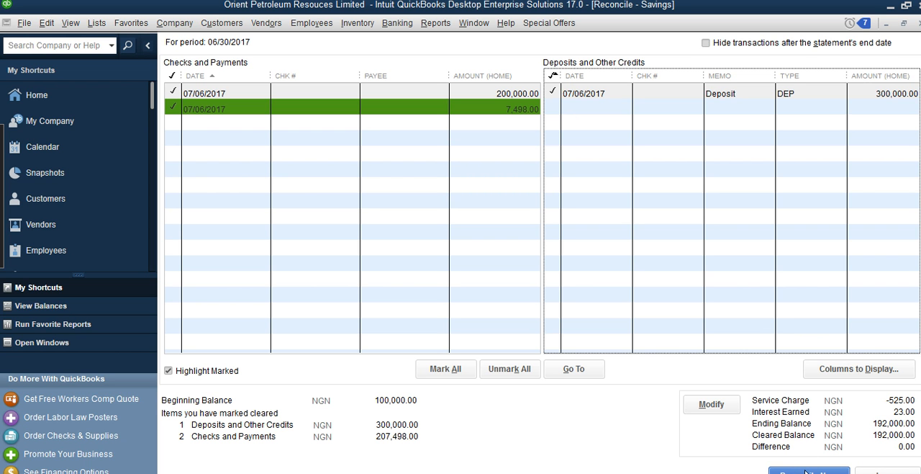
Complete the Savings reconciliation and dismiss the report selection without displaying or printing a reconciliation report
click(804, 472)
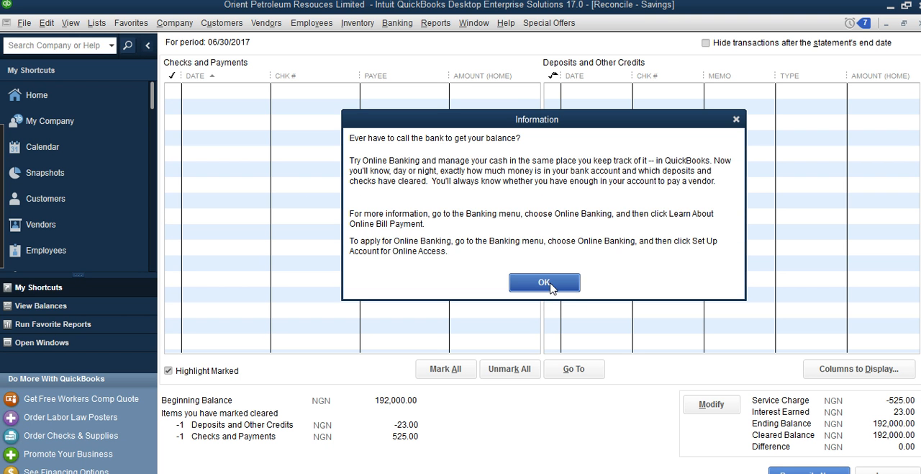
click(548, 284)
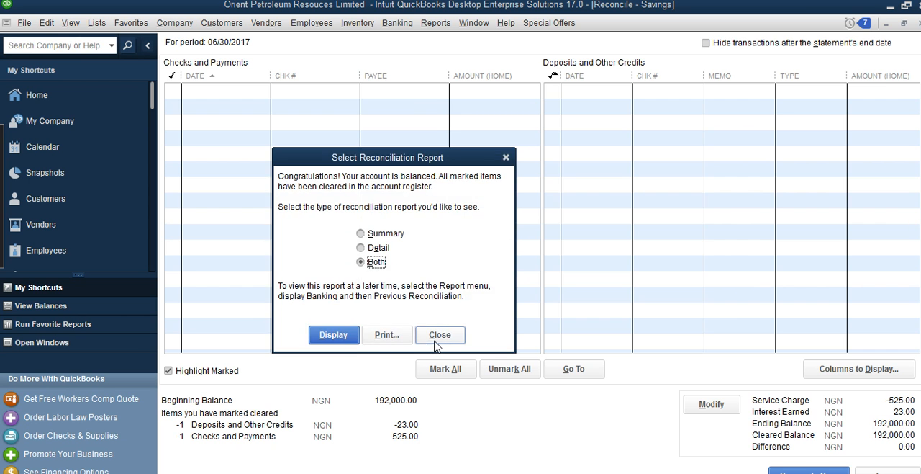
click(439, 335)
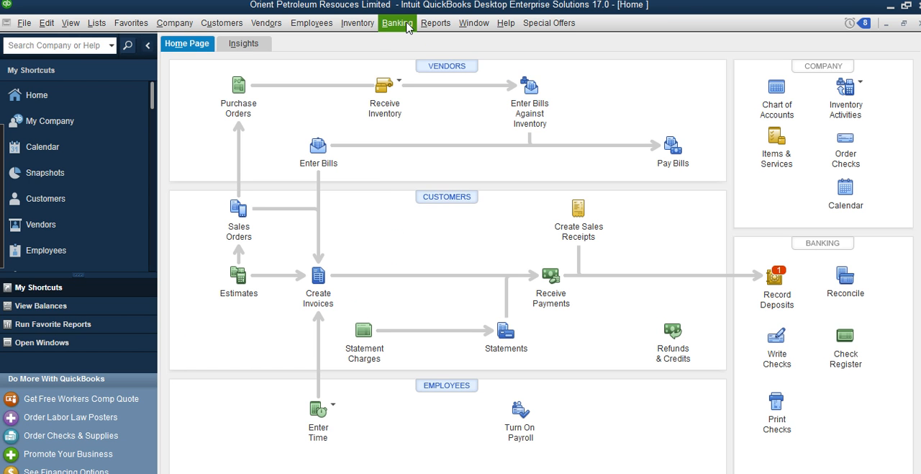
Open the account register for Access Bank:Savings to review its cleared entries and ending balance
click(398, 23)
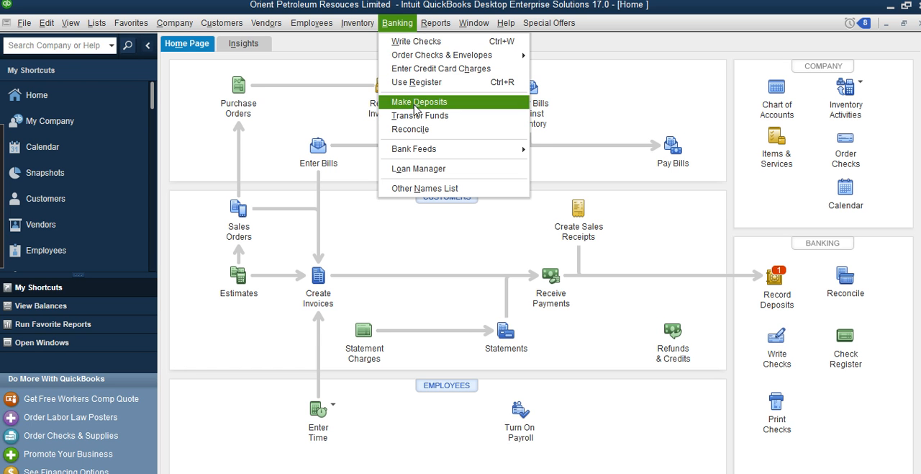
click(425, 83)
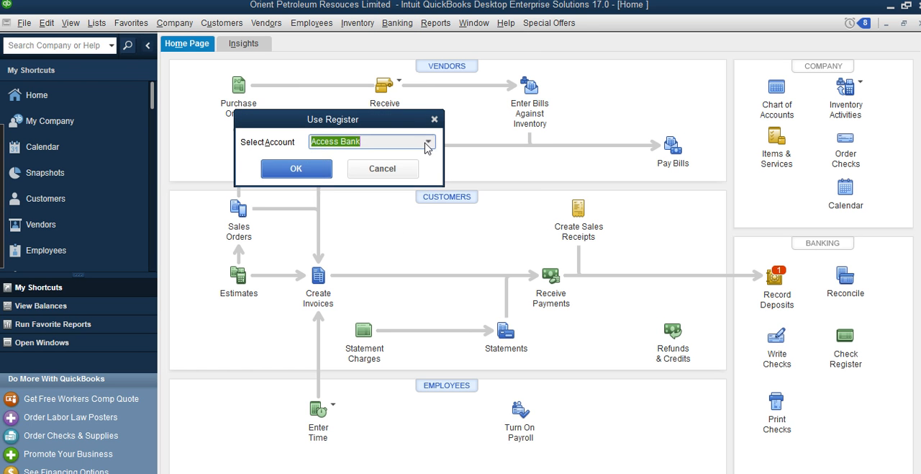
click(426, 142)
click(357, 192)
click(306, 169)
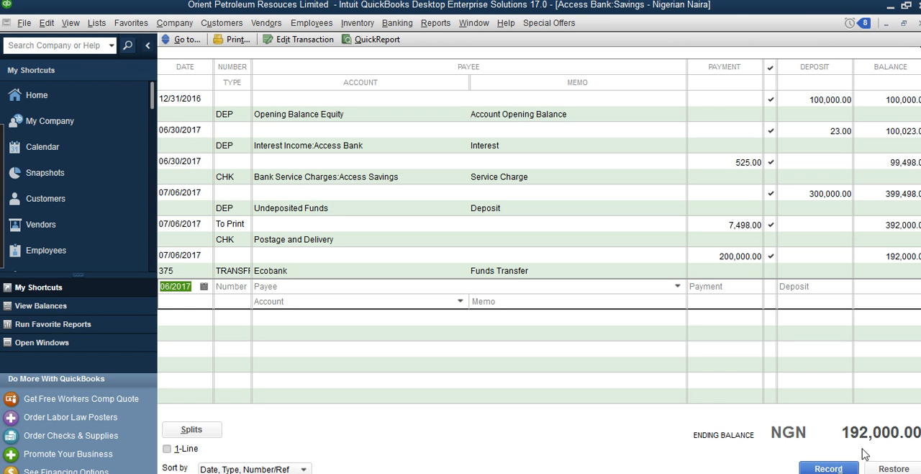